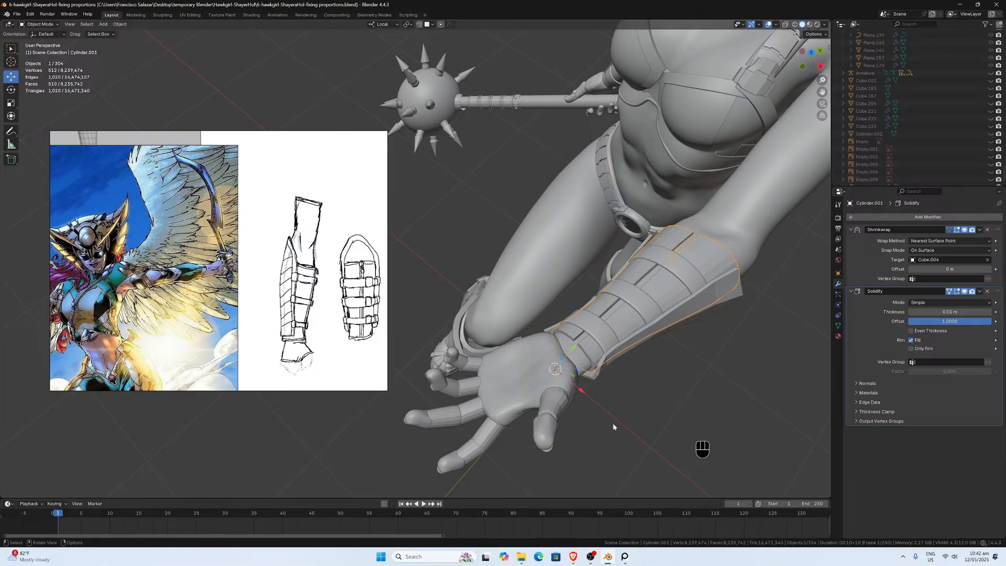
Step: Examine the strapped guard on the outstretched forearm and the whole figure from the front, side and back
{"action": "scroll", "coordinate": [614, 408], "scroll_direction": "down", "scroll_amount": 3}
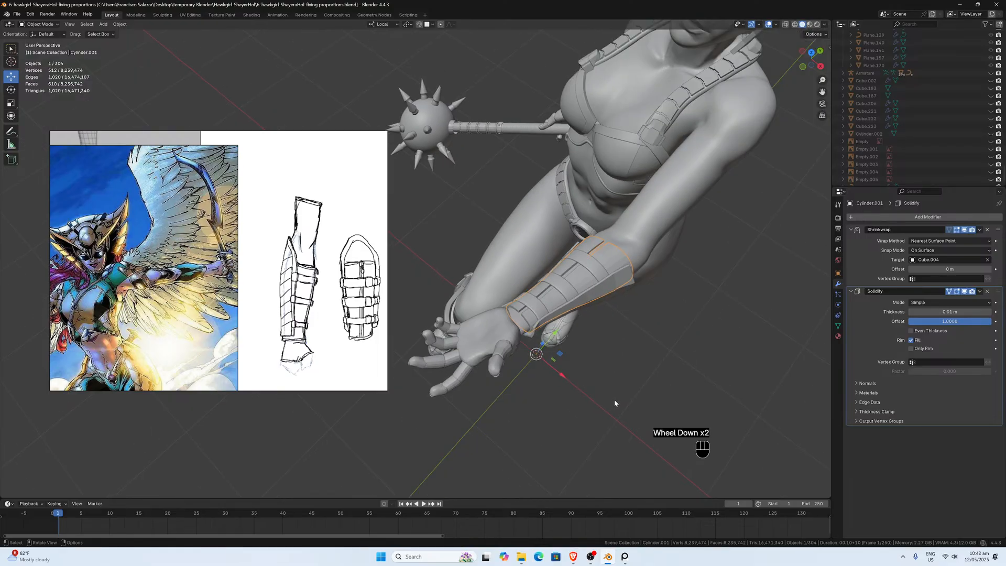
{"action": "scroll", "coordinate": [596, 365], "scroll_direction": "down", "scroll_amount": 1}
{"action": "middle_click_drag", "start_coordinate": [606, 401], "coordinate": [595, 365]}
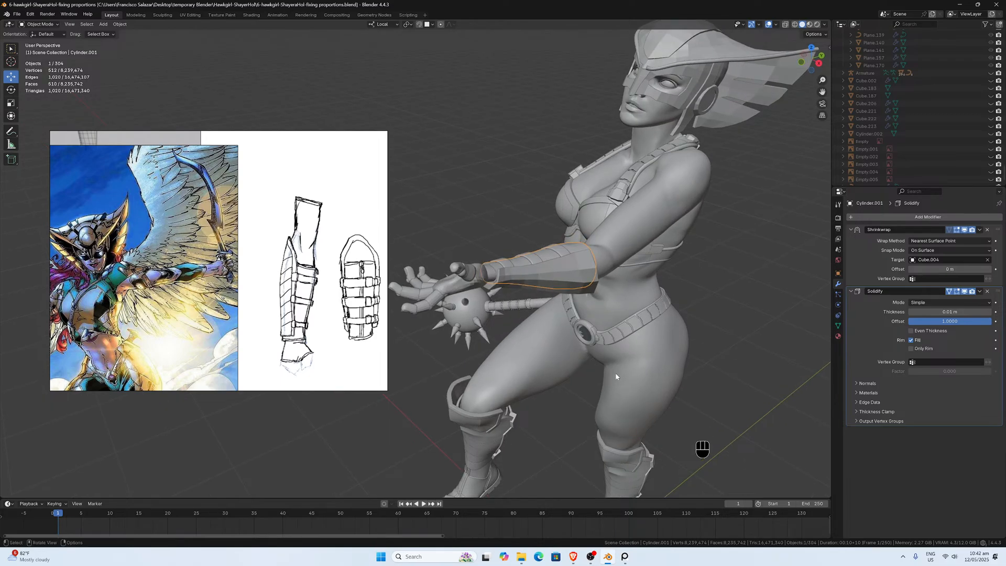
{"action": "scroll", "coordinate": [613, 366], "scroll_direction": "down", "scroll_amount": 2}
{"action": "middle_click_drag", "start_coordinate": [613, 367], "coordinate": [541, 328]}
{"action": "scroll", "coordinate": [541, 328], "scroll_direction": "down", "scroll_amount": 2}
{"action": "scroll", "coordinate": [503, 397], "scroll_direction": "down", "scroll_amount": 1}
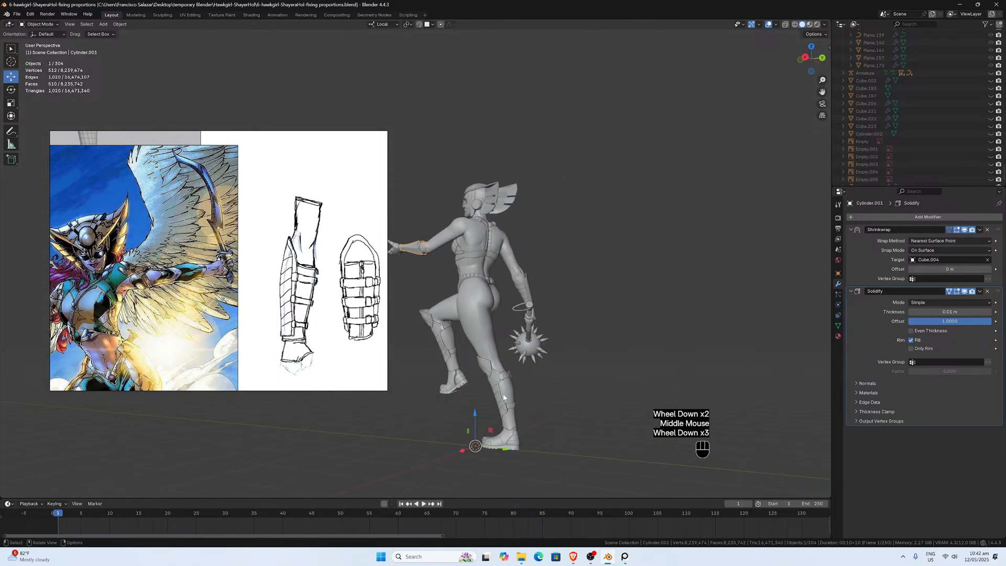
{"action": "middle_click_drag", "start_coordinate": [474, 387], "coordinate": [549, 280]}
{"action": "scroll", "coordinate": [555, 377], "scroll_direction": "up", "scroll_amount": 2}
{"action": "scroll", "coordinate": [518, 231], "scroll_direction": "up", "scroll_amount": 3}
{"action": "scroll", "coordinate": [529, 273], "scroll_direction": "down", "scroll_amount": 1}
{"action": "scroll", "coordinate": [623, 286], "scroll_direction": "down", "scroll_amount": 1}
{"action": "middle_click_drag", "start_coordinate": [624, 286], "coordinate": [576, 237]}
{"action": "scroll", "coordinate": [530, 348], "scroll_direction": "up", "scroll_amount": 2}
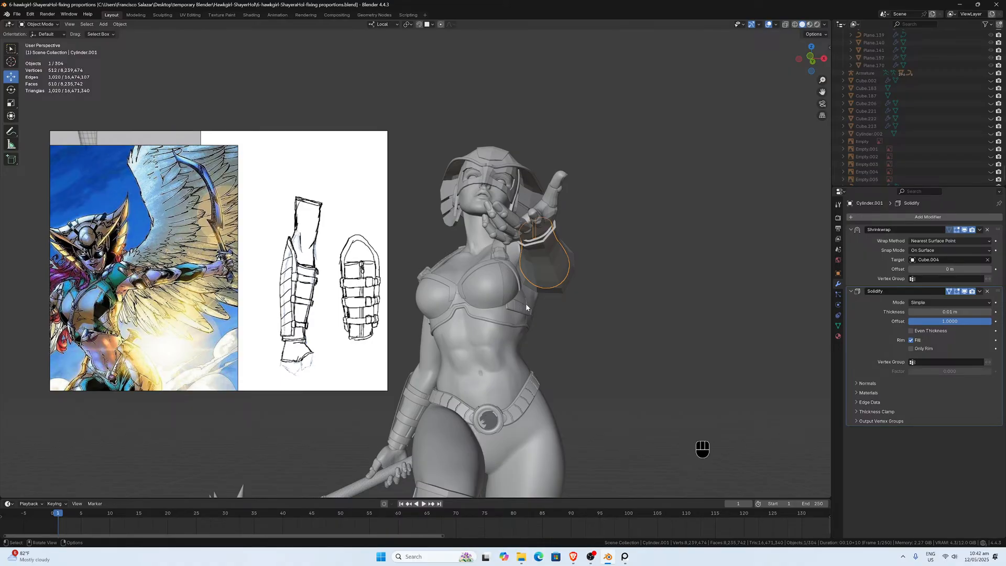
{"action": "middle_click_drag", "start_coordinate": [563, 298], "coordinate": [524, 374]}
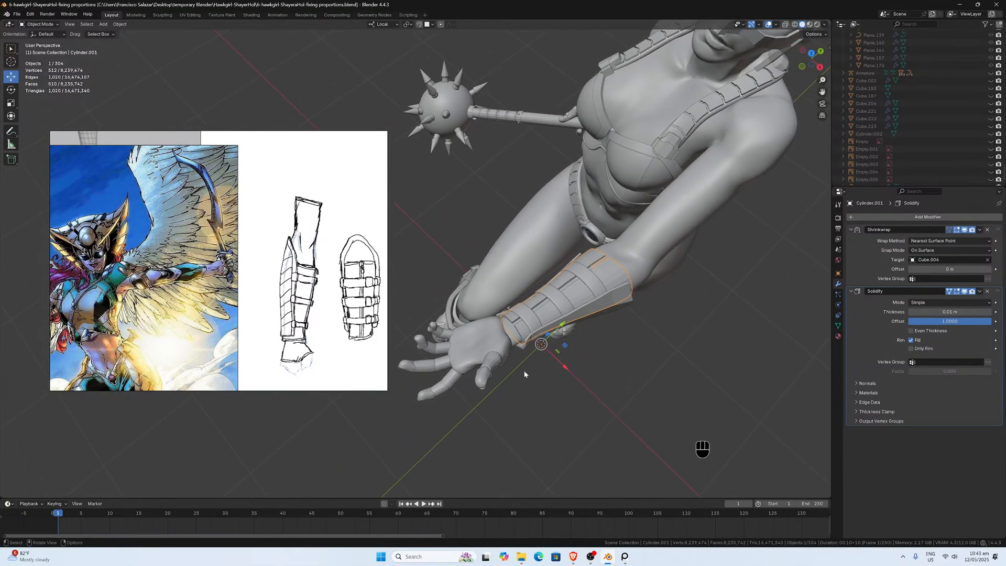
Step: Move the reference board aside and select the outer armour plate on the outstretched forearm
{"action": "left_click_drag", "start_coordinate": [329, 271], "coordinate": [226, 279]}
{"action": "middle_click_drag", "start_coordinate": [422, 313], "coordinate": [536, 242]}
{"action": "left_click", "coordinate": [530, 153]}
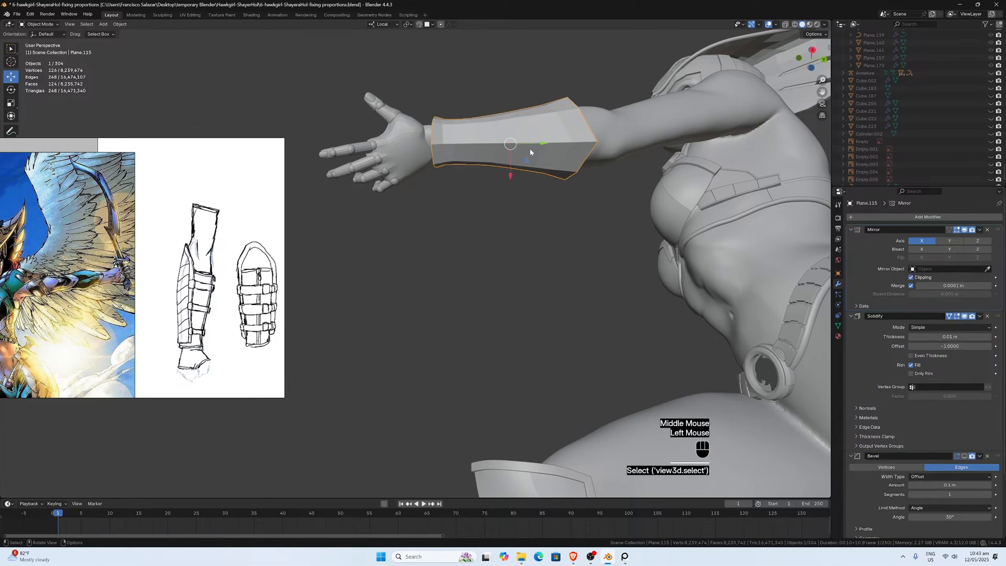
Step: Inspect the selected plate's fit on the outstretched forearm from above, the front and the side
{"action": "middle_click_drag", "start_coordinate": [527, 149], "coordinate": [592, 257]}
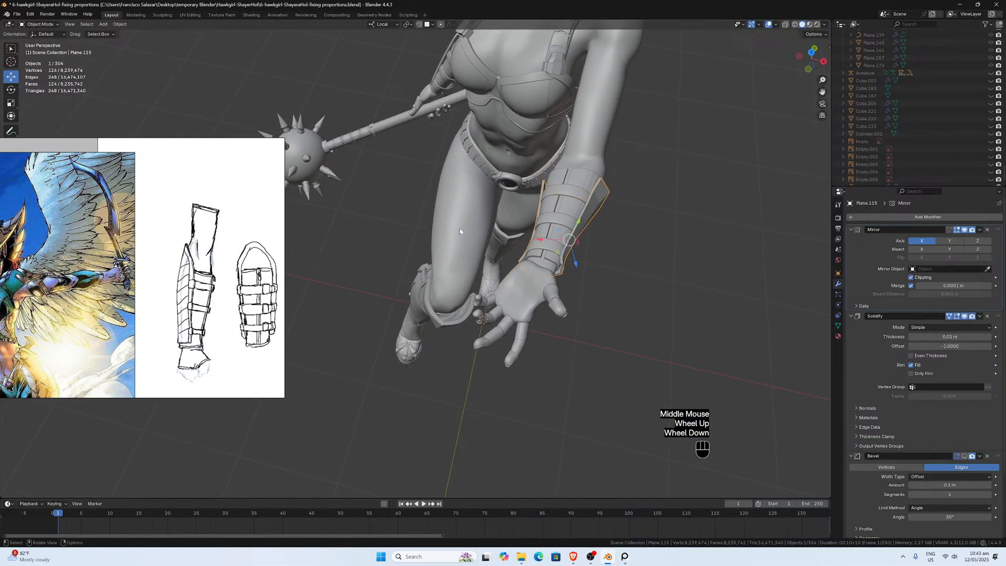
{"action": "middle_click_drag", "start_coordinate": [382, 213], "coordinate": [398, 173]}
{"action": "scroll", "coordinate": [398, 173], "scroll_direction": "down", "scroll_amount": 2}
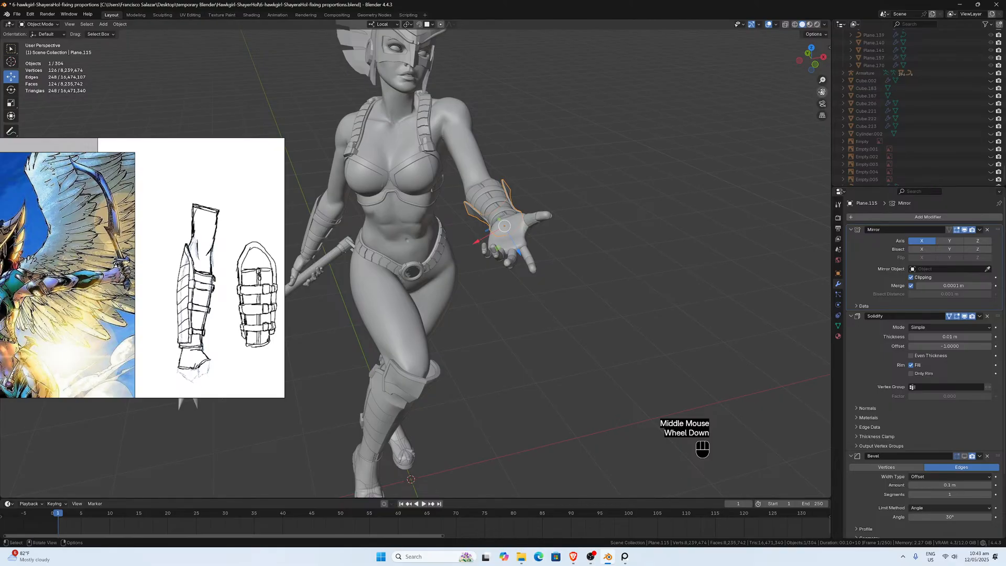
{"action": "left_click_drag", "start_coordinate": [822, 92], "coordinate": [953, 123]}
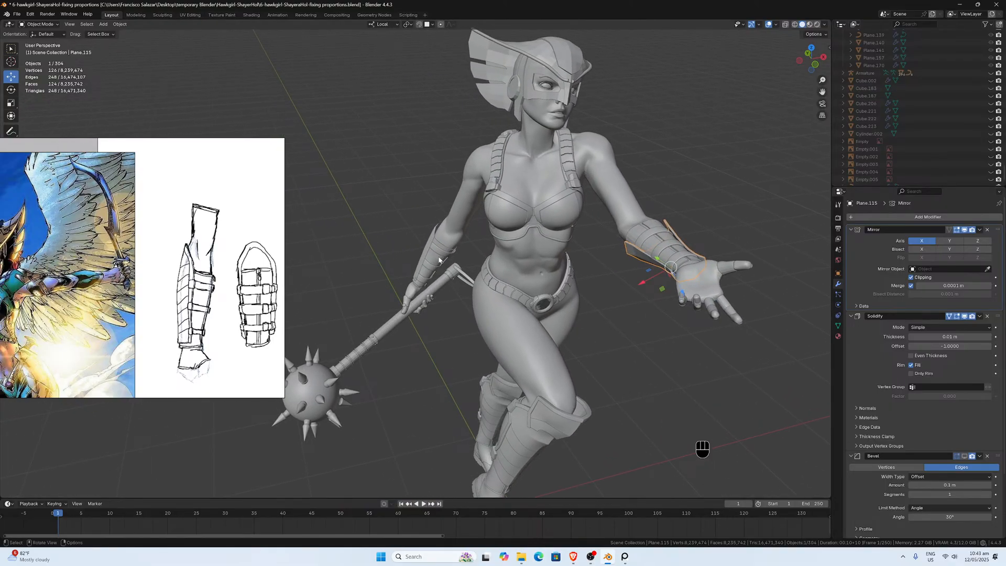
{"action": "middle_click_drag", "start_coordinate": [617, 257], "coordinate": [608, 245]}
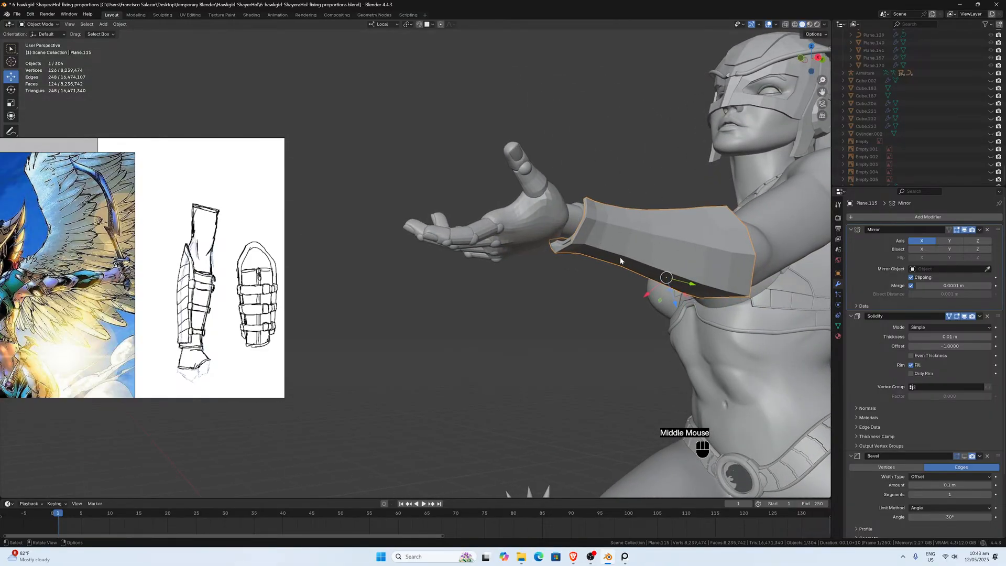
{"action": "scroll", "coordinate": [626, 286], "scroll_direction": "down", "scroll_amount": 5}
{"action": "middle_click_drag", "start_coordinate": [456, 251], "coordinate": [400, 234]}
{"action": "scroll", "coordinate": [561, 259], "scroll_direction": "up", "scroll_amount": 4}
{"action": "scroll", "coordinate": [396, 226], "scroll_direction": "up", "scroll_amount": 1}
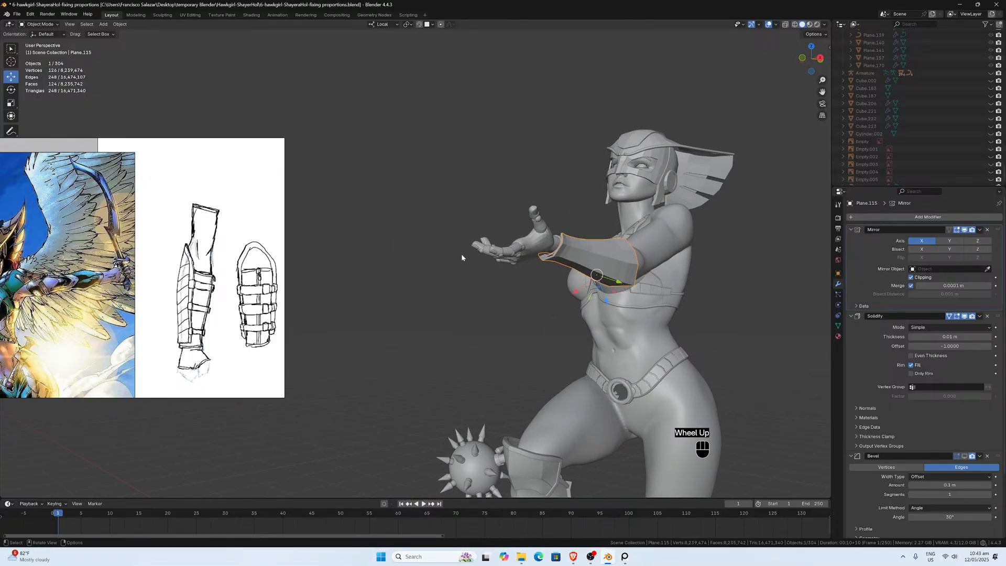
{"action": "middle_click_drag", "start_coordinate": [541, 303], "coordinate": [604, 260]}
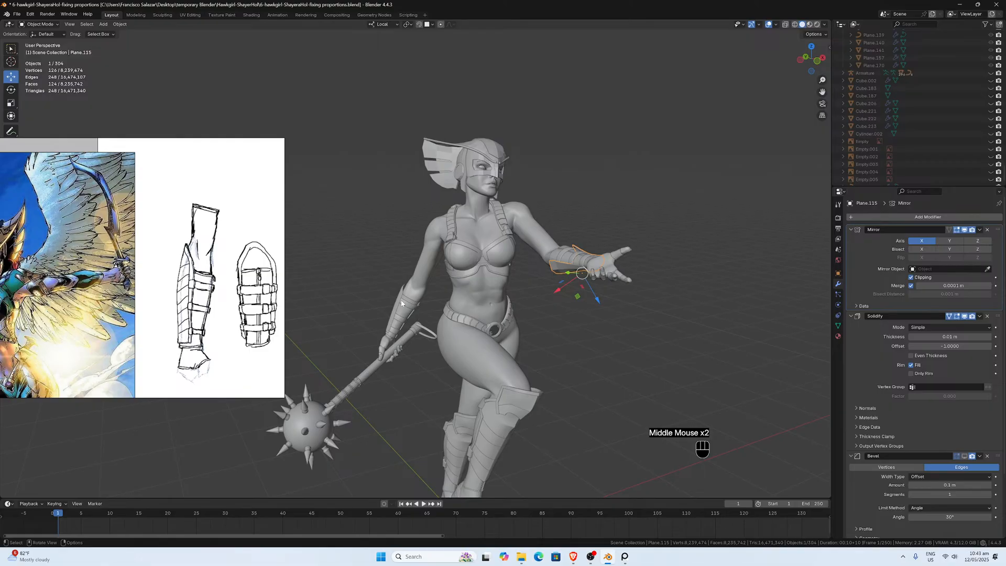
Step: Compare the guard on the mace-holding arm from behind with the selected plate on the outstretched forearm
{"action": "middle_click_drag", "start_coordinate": [398, 303], "coordinate": [497, 281]}
{"action": "scroll", "coordinate": [448, 294], "scroll_direction": "down", "scroll_amount": 2}
{"action": "scroll", "coordinate": [449, 283], "scroll_direction": "up", "scroll_amount": 3}
{"action": "scroll", "coordinate": [497, 281], "scroll_direction": "down", "scroll_amount": 2}
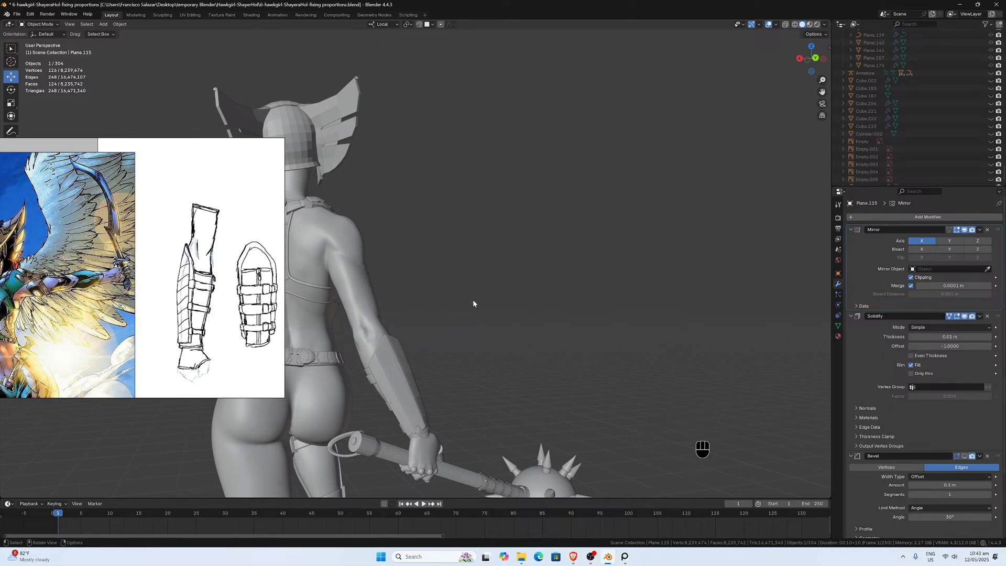
{"action": "middle_click_drag", "start_coordinate": [473, 303], "coordinate": [440, 330]}
{"action": "middle_click_drag", "start_coordinate": [267, 317], "coordinate": [250, 309]}
{"action": "middle_click_drag", "start_coordinate": [566, 262], "coordinate": [528, 286]}
{"action": "scroll", "coordinate": [519, 304], "scroll_direction": "down", "scroll_amount": 1}
{"action": "scroll", "coordinate": [381, 339], "scroll_direction": "down", "scroll_amount": 1}
{"action": "scroll", "coordinate": [381, 339], "scroll_direction": "up", "scroll_amount": 1}
{"action": "scroll", "coordinate": [528, 286], "scroll_direction": "up", "scroll_amount": 1}
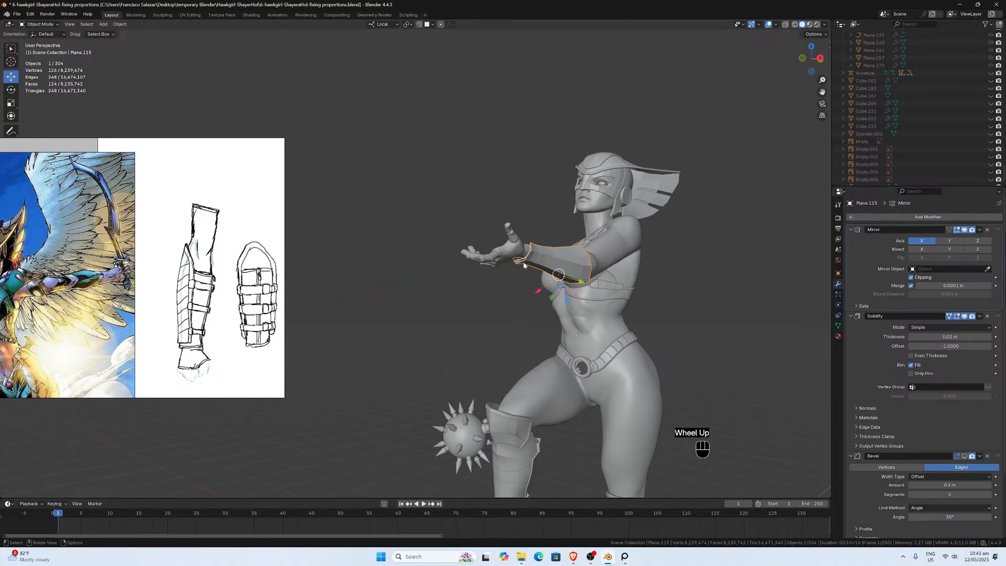
{"action": "scroll", "coordinate": [520, 270], "scroll_direction": "up", "scroll_amount": 1}
{"action": "middle_click_drag", "start_coordinate": [520, 270], "coordinate": [739, 299]}
{"action": "key", "text": "KP_1"}
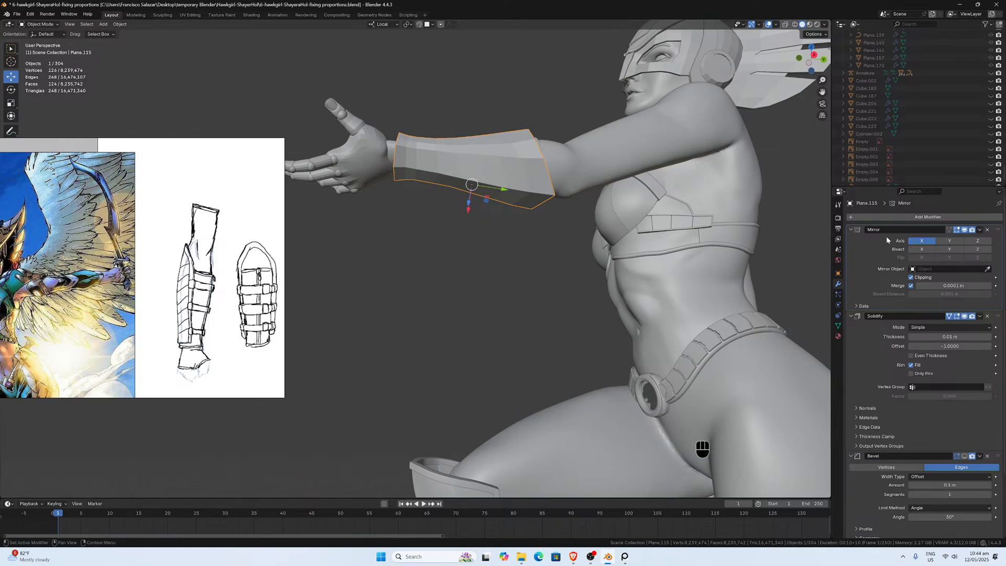
{"action": "middle_click_drag", "start_coordinate": [550, 215], "coordinate": [440, 110]}
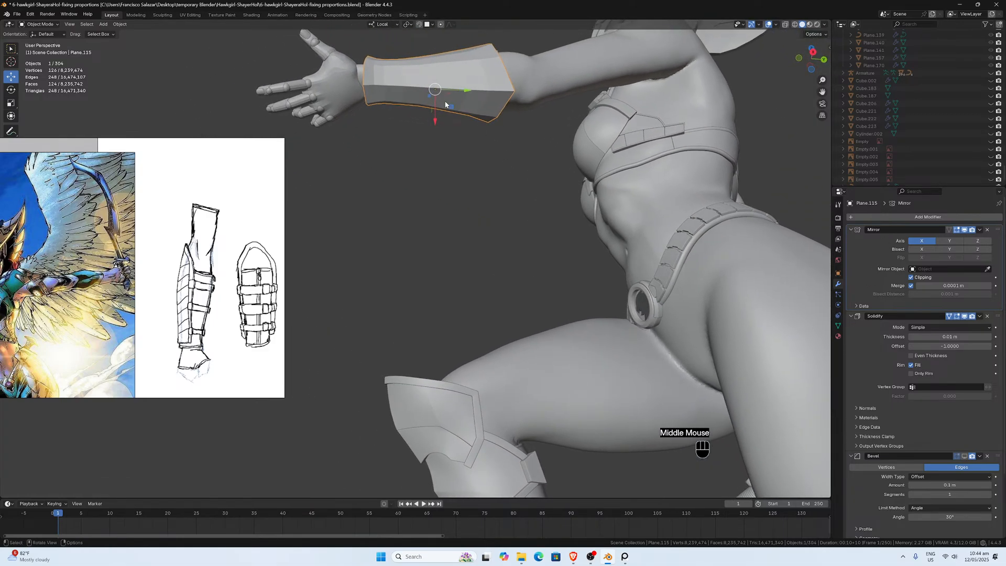
{"action": "middle_click_drag", "start_coordinate": [507, 68], "coordinate": [461, 111]}
Step: Duplicate the forearm plate in front view and clear the copy's rotation and location so it sits at the world origin
{"action": "key", "text": "KP_1"}
{"action": "key", "text": "KP_4"}
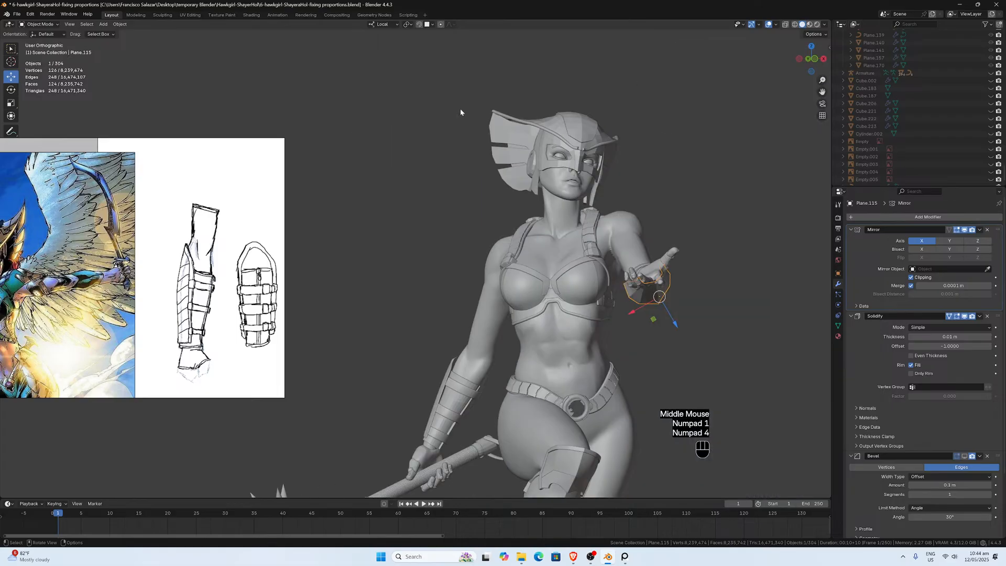
{"action": "key", "text": "KP_1"}
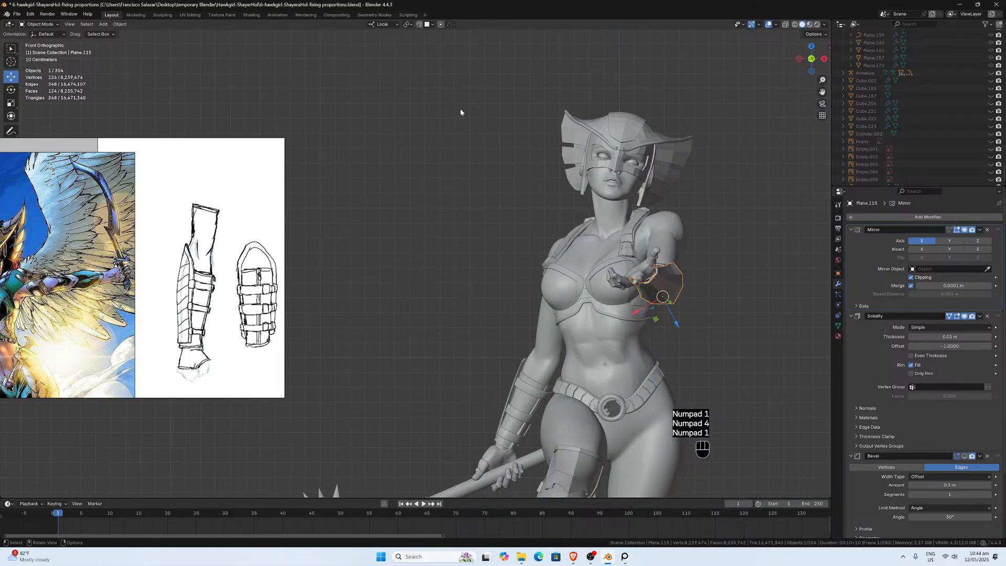
{"action": "key", "text": "shift+d"}
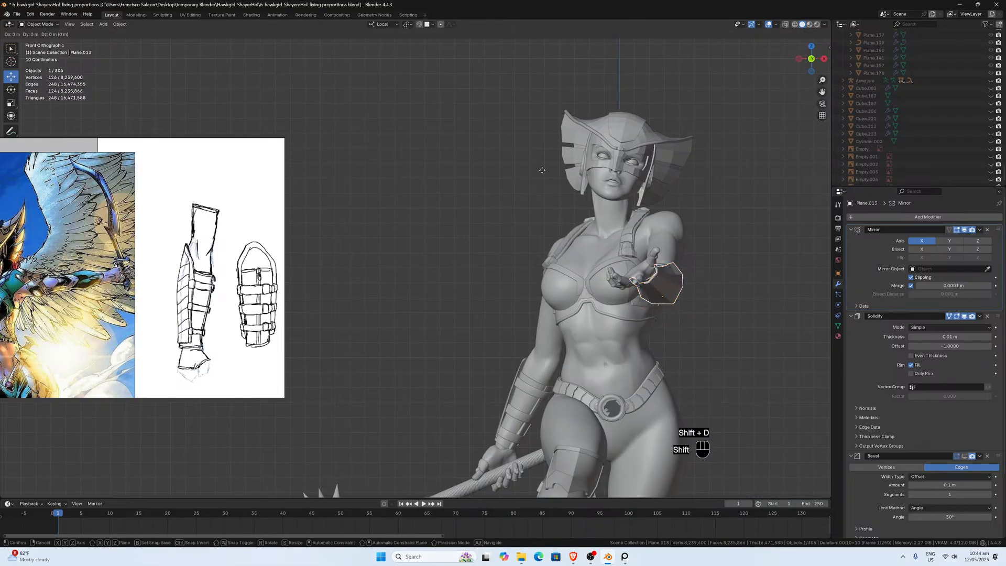
{"action": "left_click", "coordinate": [362, 210]}
{"action": "scroll", "coordinate": [435, 244], "scroll_direction": "down", "scroll_amount": 1}
{"action": "scroll", "coordinate": [434, 246], "scroll_direction": "down", "scroll_amount": 1}
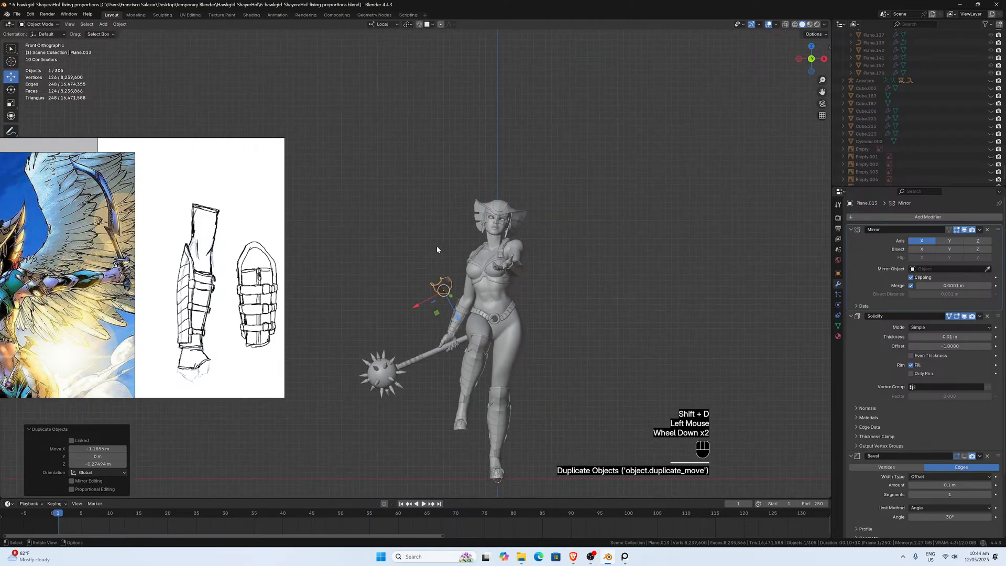
{"action": "key", "text": "alt+r"}
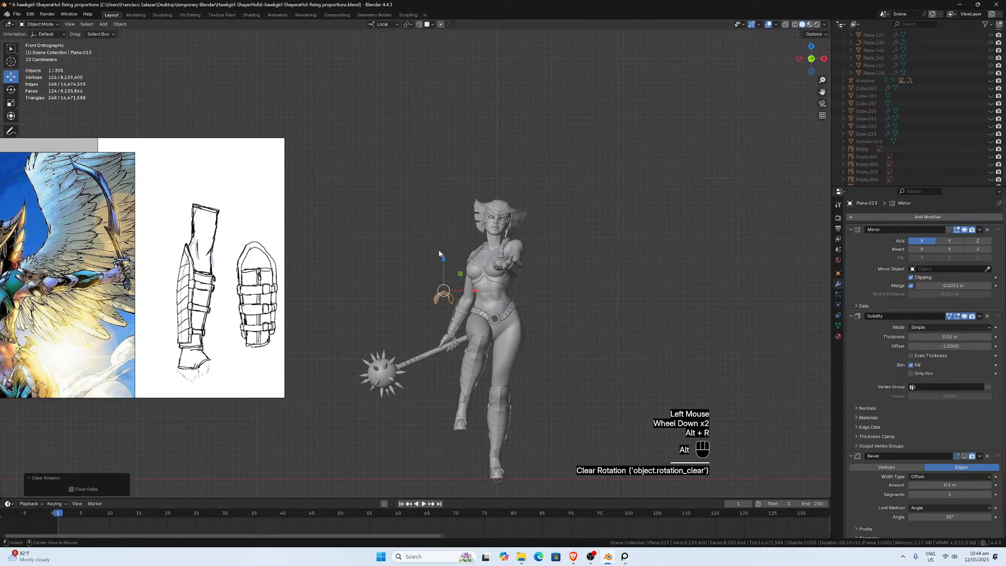
{"action": "key", "text": "alt+g"}
{"action": "key", "text": "alt+r"}
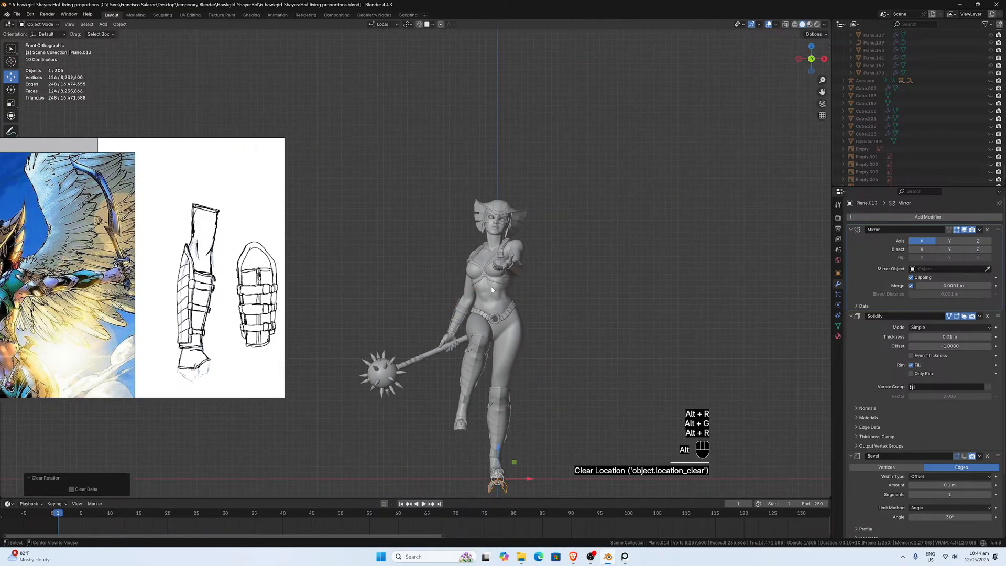
Step: Rotate the duplicated plate 90° about its local X axis in the right orthographic view so it stands upright
{"action": "scroll", "coordinate": [492, 286], "scroll_direction": "down", "scroll_amount": 1}
{"action": "middle_click_drag", "start_coordinate": [492, 286], "coordinate": [456, 321]}
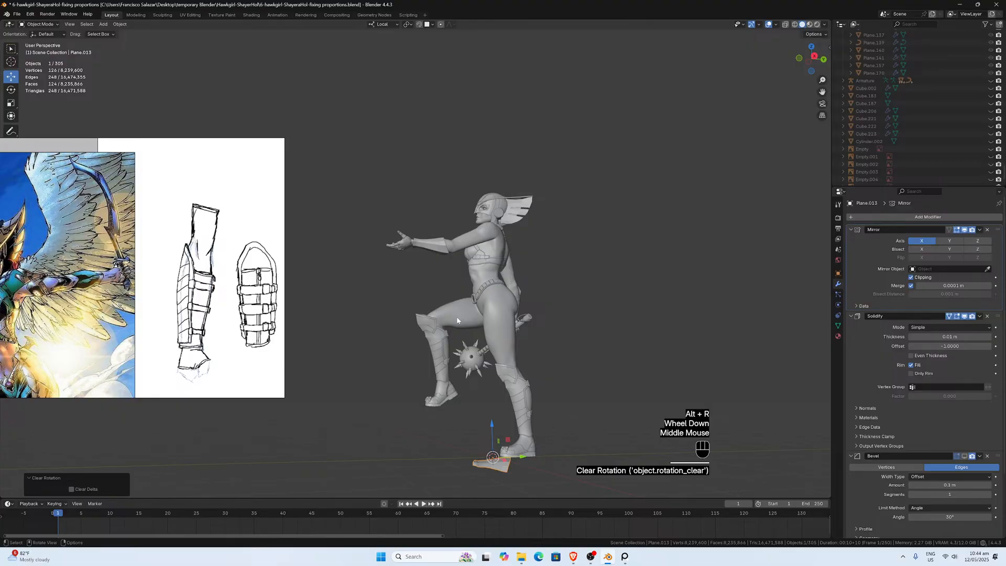
{"action": "key", "text": "KP_3"}
{"action": "key", "text": "r"}
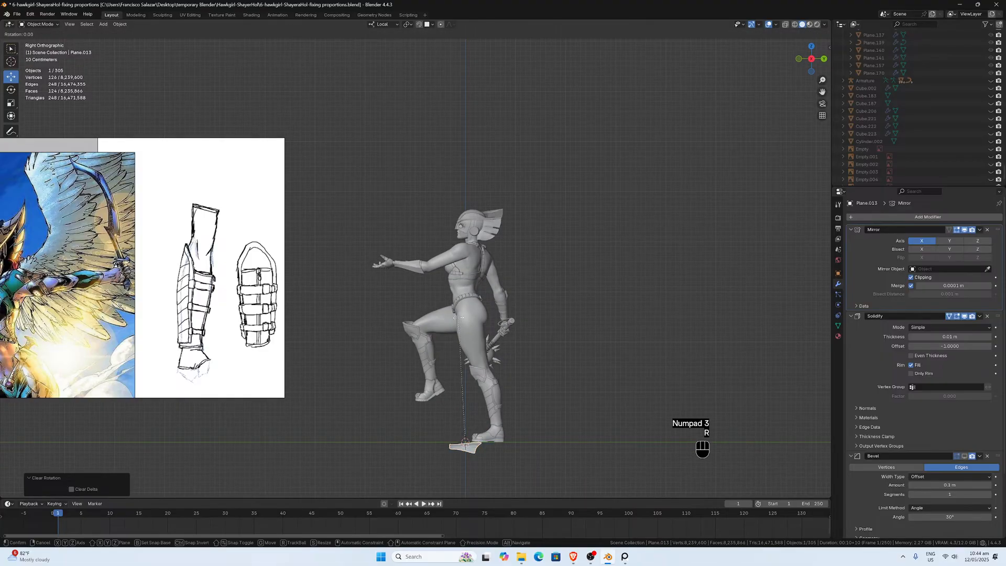
{"action": "key", "text": "x"}
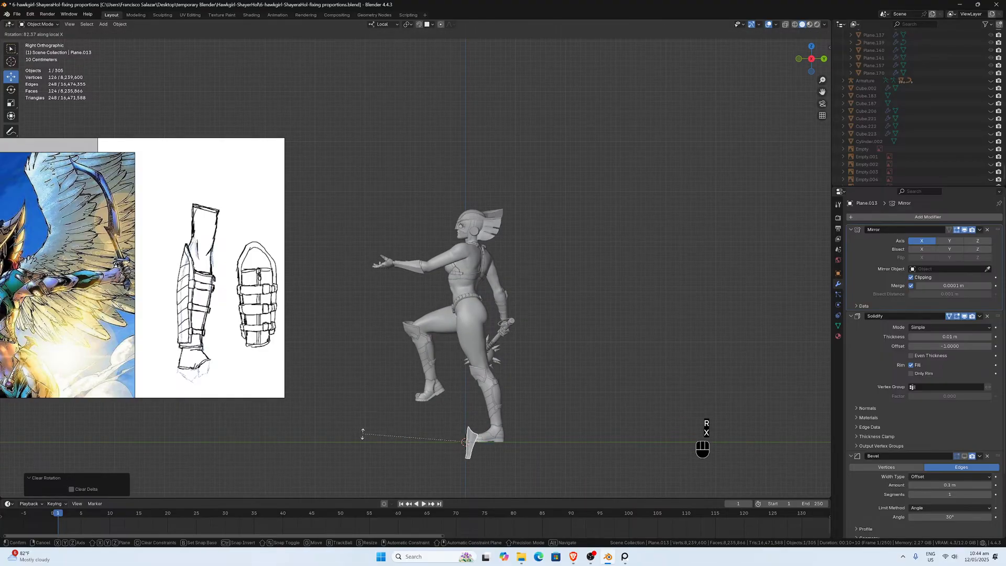
{"action": "left_click", "coordinate": [363, 434]}
{"action": "left_click", "coordinate": [96, 455]}
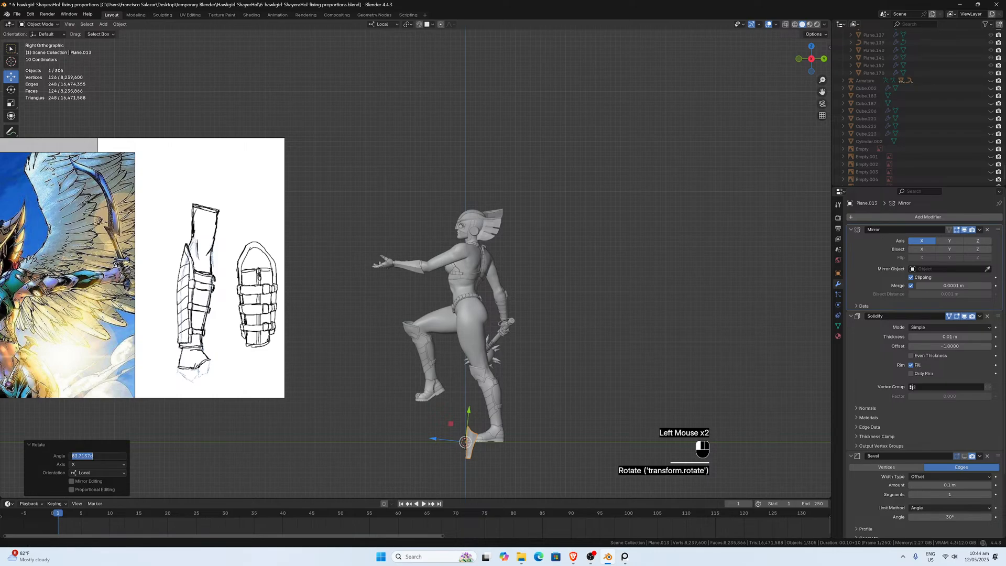
{"action": "type", "text": "90"}
{"action": "key", "text": "Return"}
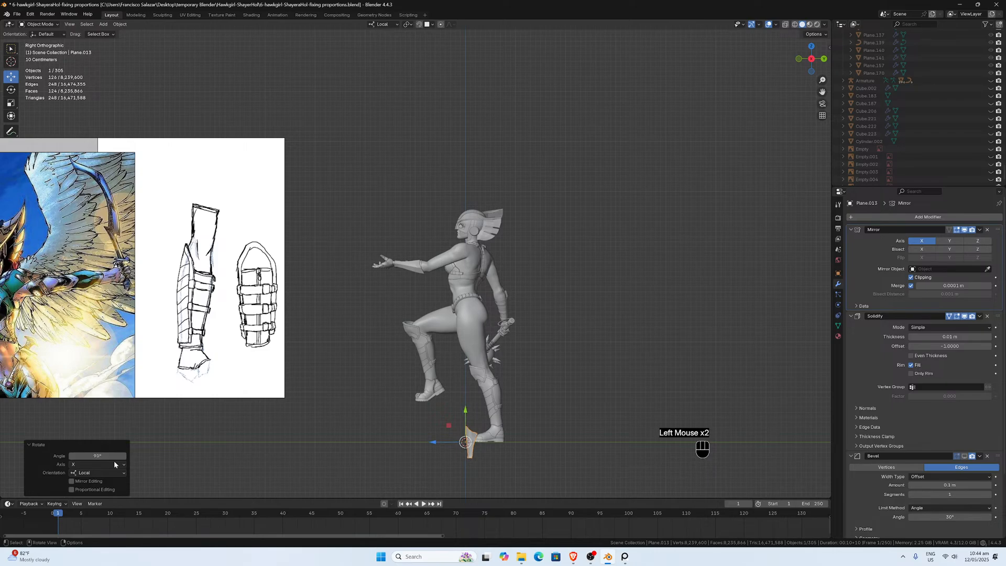
Step: Examine the upright plate copy in front view and compare it with the straps on the outstretched forearm
{"action": "key", "text": "KP_1"}
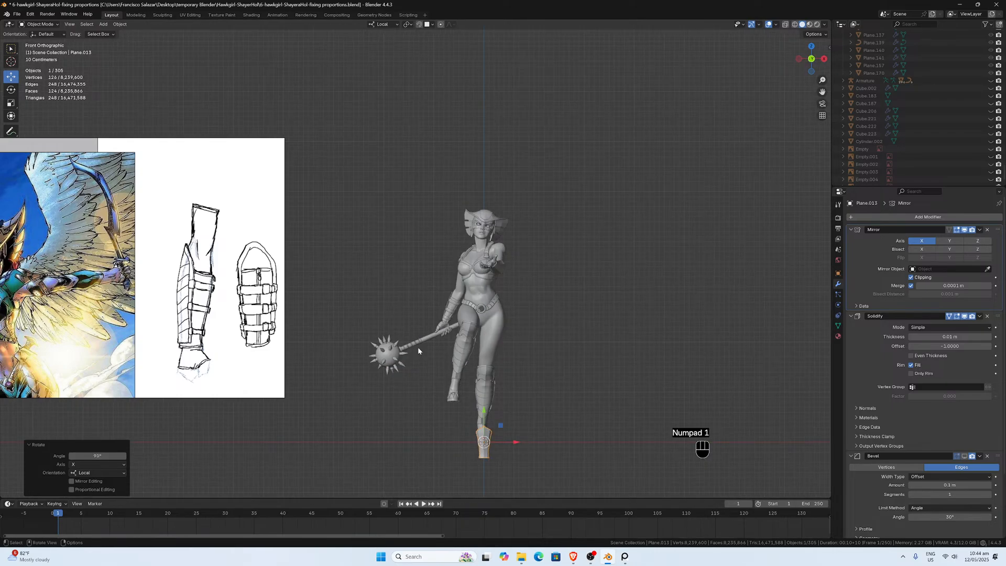
{"action": "scroll", "coordinate": [417, 347], "scroll_direction": "up", "scroll_amount": 2}
{"action": "left_click_drag", "start_coordinate": [822, 92], "coordinate": [780, 53]}
{"action": "scroll", "coordinate": [687, 243], "scroll_direction": "up", "scroll_amount": 2}
{"action": "scroll", "coordinate": [684, 256], "scroll_direction": "up", "scroll_amount": 3}
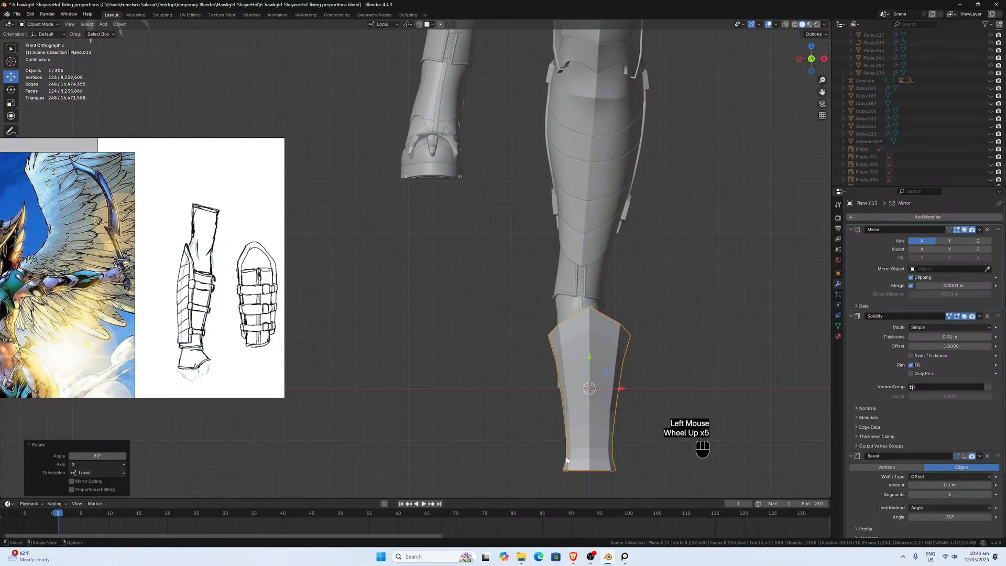
{"action": "scroll", "coordinate": [640, 340], "scroll_direction": "up", "scroll_amount": 1}
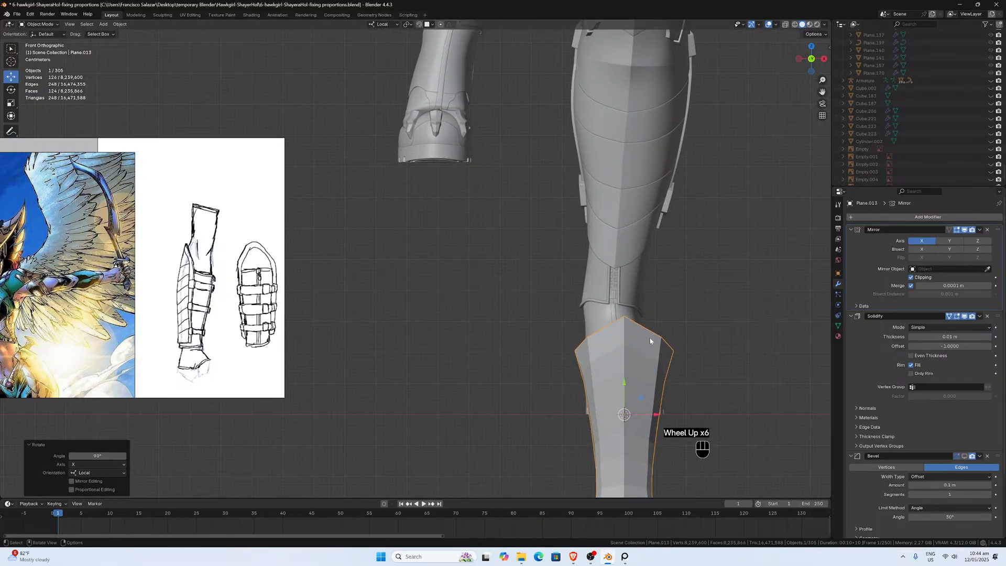
{"action": "left_click_drag", "start_coordinate": [821, 92], "coordinate": [689, 565]}
{"action": "scroll", "coordinate": [690, 196], "scroll_direction": "down", "scroll_amount": 1}
{"action": "middle_click_drag", "start_coordinate": [690, 197], "coordinate": [690, 240]}
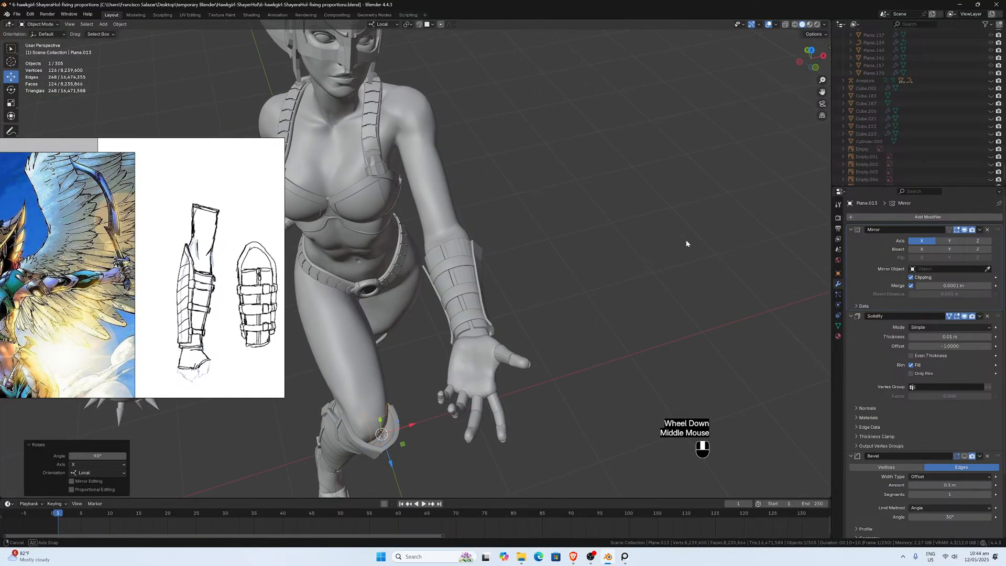
{"action": "scroll", "coordinate": [686, 243], "scroll_direction": "up", "scroll_amount": 2}
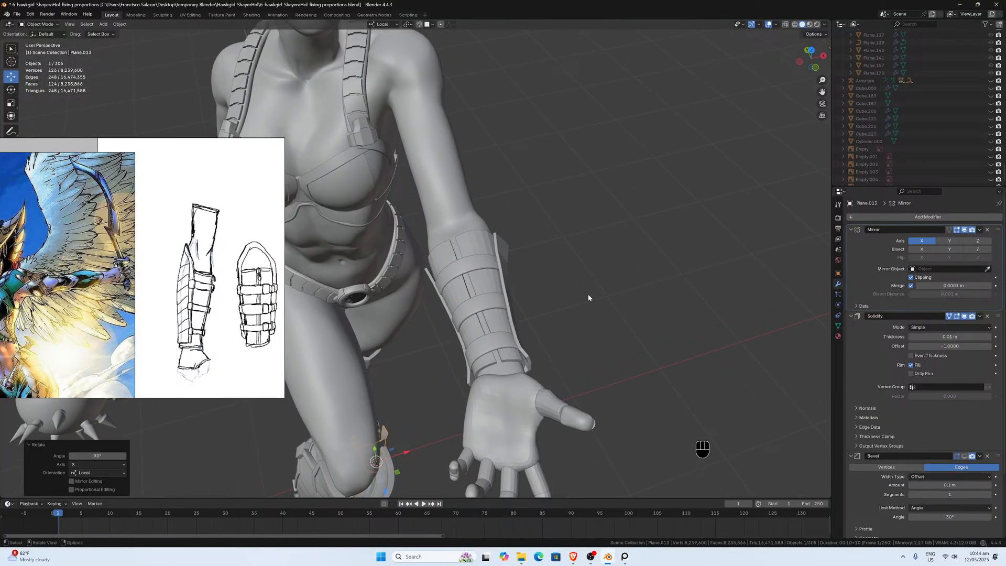
{"action": "middle_click_drag", "start_coordinate": [588, 298], "coordinate": [681, 318]}
{"action": "scroll", "coordinate": [644, 304], "scroll_direction": "down", "scroll_amount": 5}
{"action": "key", "text": "KP_1"}
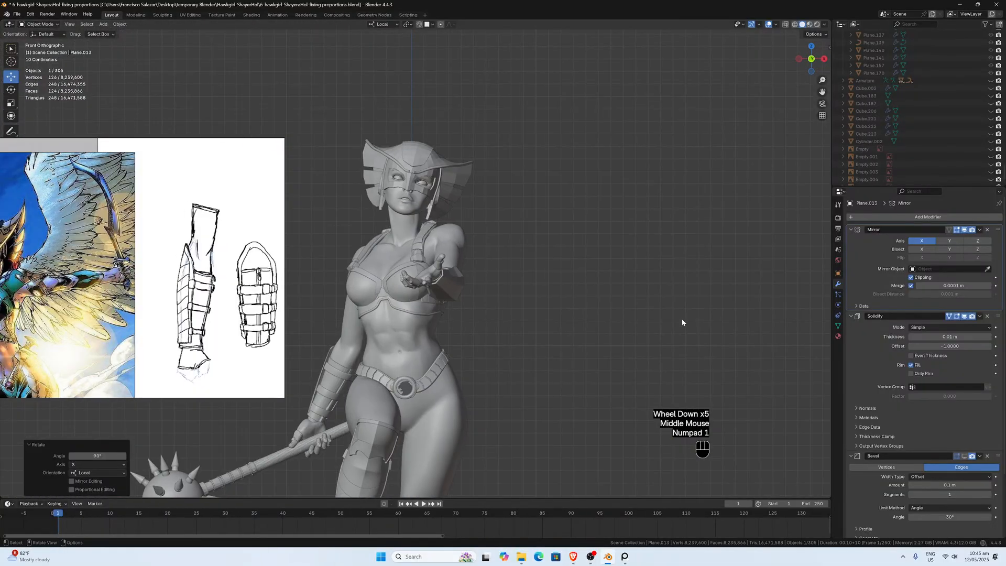
{"action": "scroll", "coordinate": [681, 318], "scroll_direction": "down", "scroll_amount": 3}
{"action": "scroll", "coordinate": [616, 309], "scroll_direction": "up", "scroll_amount": 3}
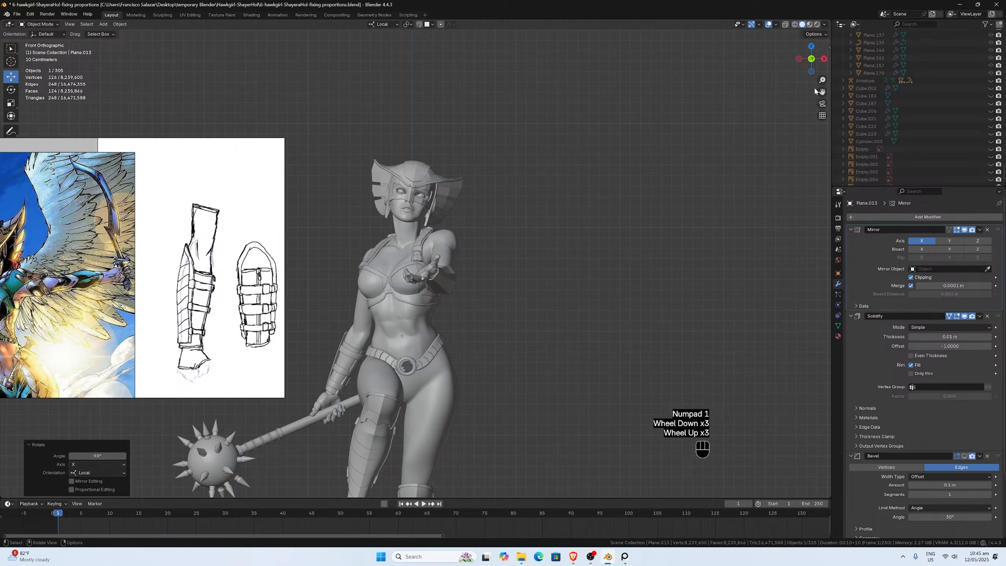
{"action": "left_click_drag", "start_coordinate": [819, 92], "coordinate": [721, 152]}
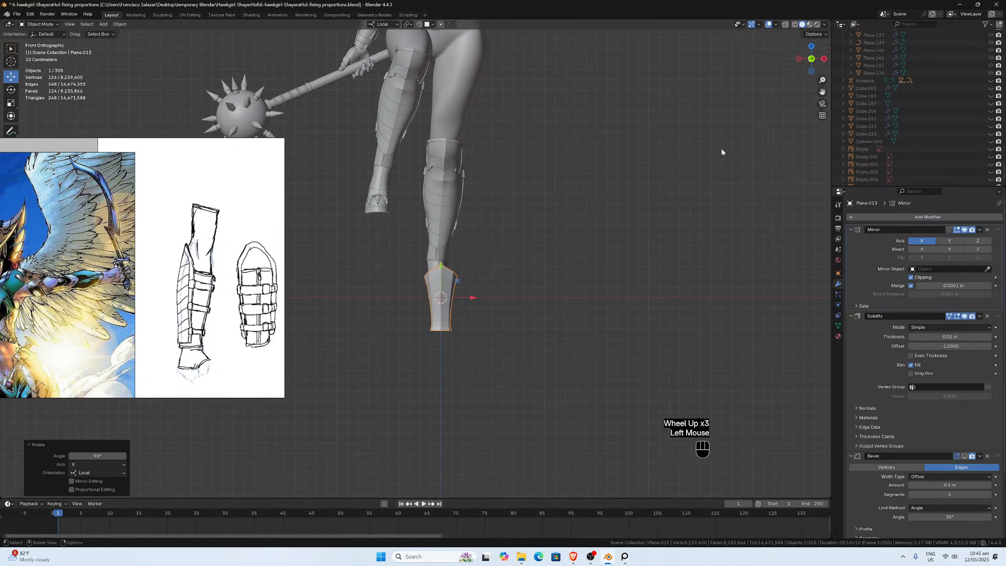
Step: Move the upright plate copy up from the world origin to the height of the mace-holding forearm in front orthographic view
{"action": "scroll", "coordinate": [597, 254], "scroll_direction": "up", "scroll_amount": 4}
{"action": "scroll", "coordinate": [530, 361], "scroll_direction": "down", "scroll_amount": 2}
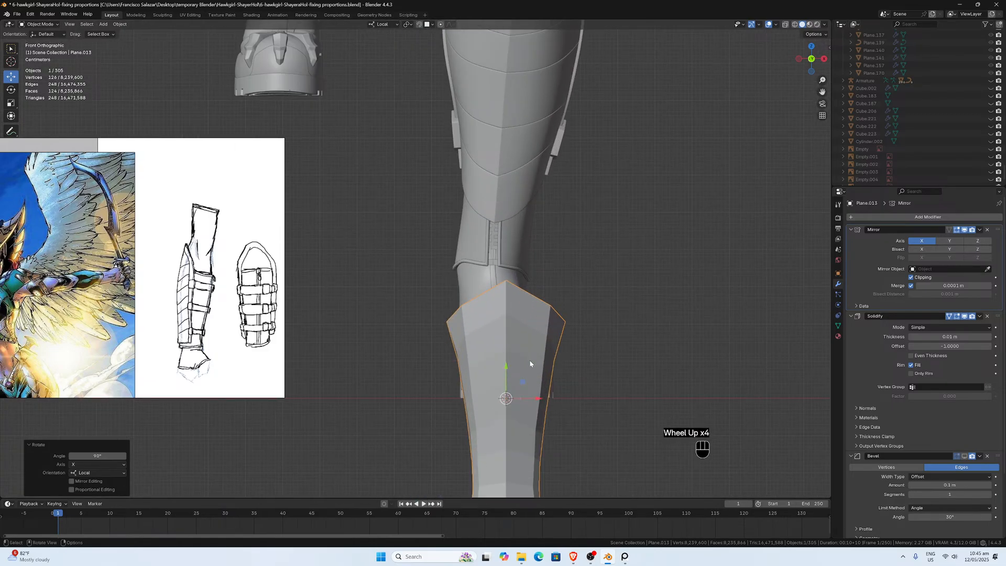
{"action": "middle_click_drag", "start_coordinate": [527, 350], "coordinate": [482, 338]}
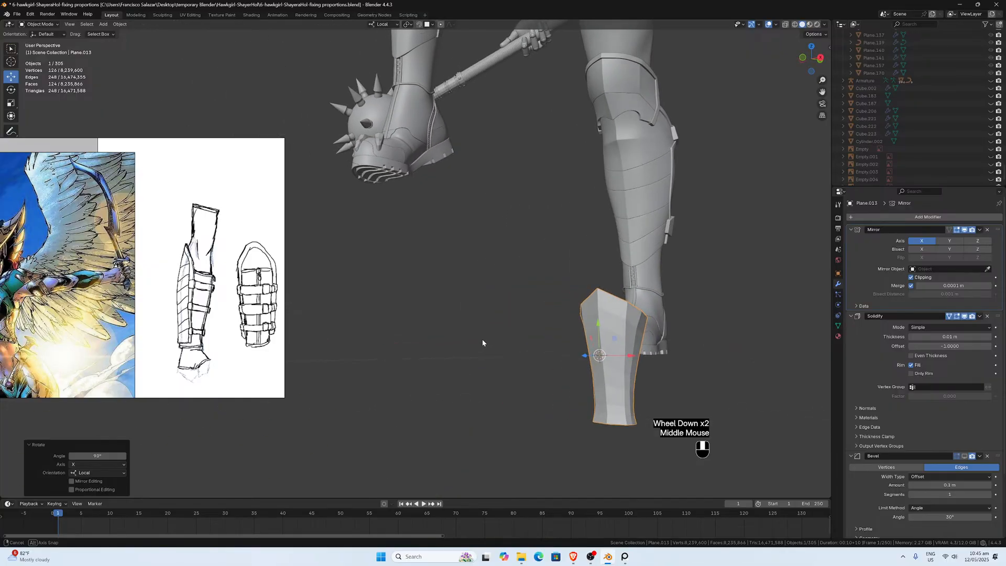
{"action": "key", "text": "KP_1"}
{"action": "scroll", "coordinate": [482, 338], "scroll_direction": "up", "scroll_amount": 3}
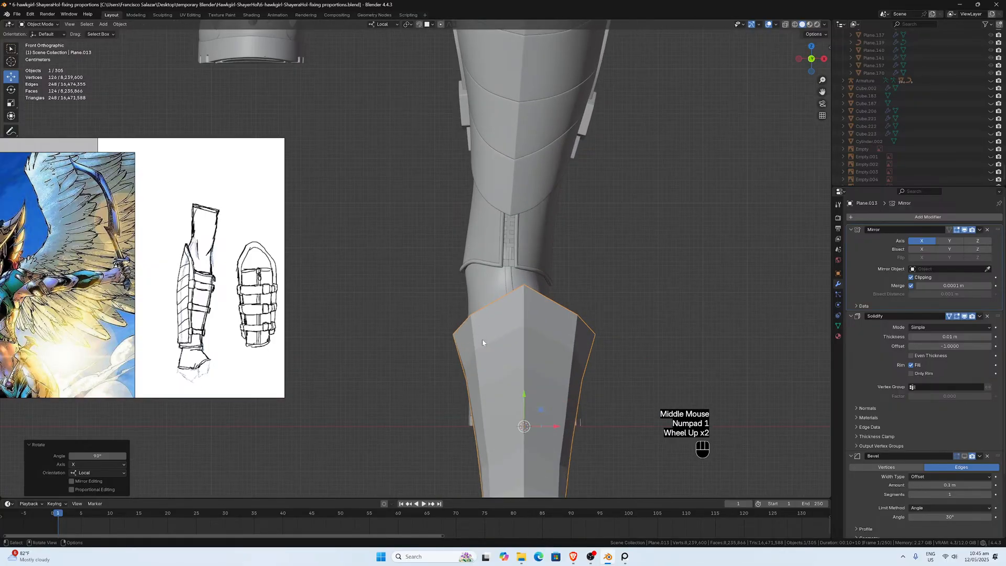
{"action": "key", "text": "Tab"}
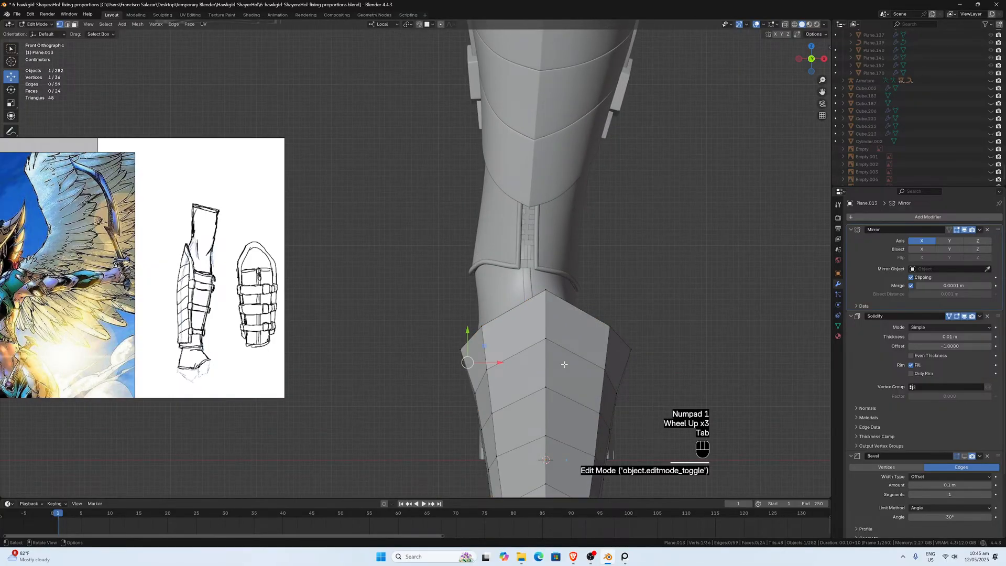
{"action": "key", "text": "Tab"}
{"action": "scroll", "coordinate": [555, 360], "scroll_direction": "down", "scroll_amount": 5}
{"action": "key", "text": "g"}
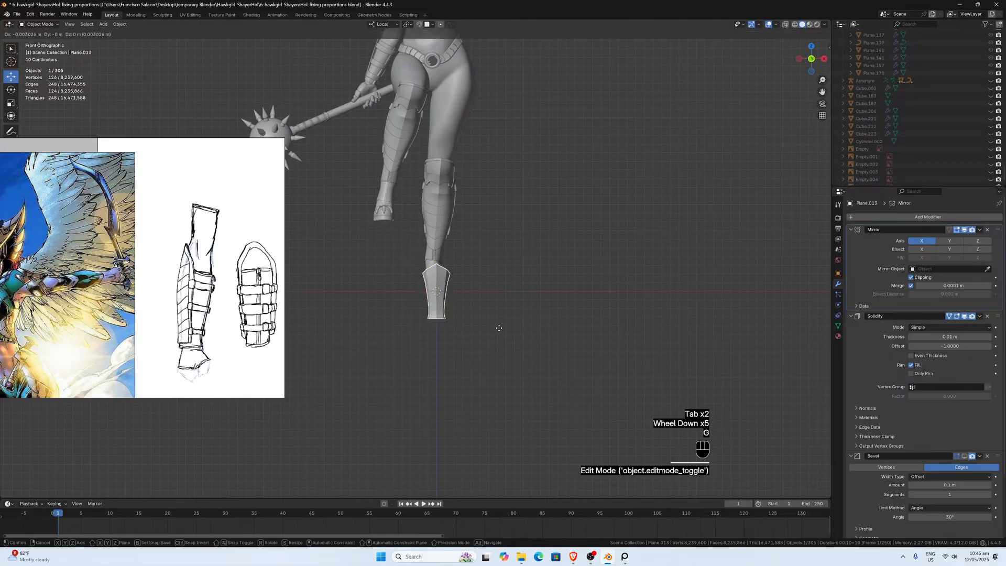
{"action": "left_click", "coordinate": [402, 111]}
Step: Position the plate copy just behind the mace-holding forearm in left orthographic view
{"action": "scroll", "coordinate": [402, 111], "scroll_direction": "down", "scroll_amount": 2}
{"action": "middle_click_drag", "start_coordinate": [403, 111], "coordinate": [526, 129]}
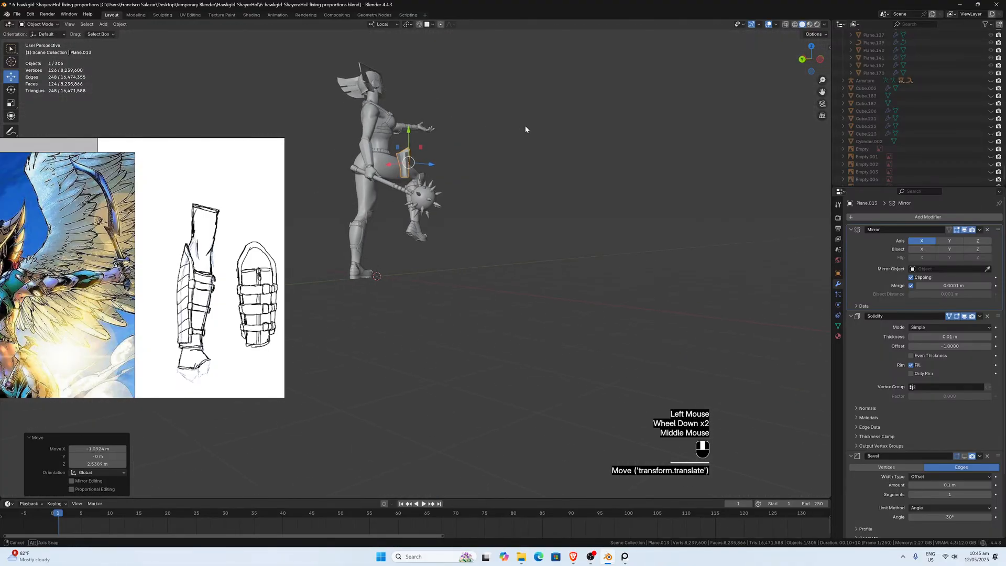
{"action": "key", "text": "ctrl+KP_3"}
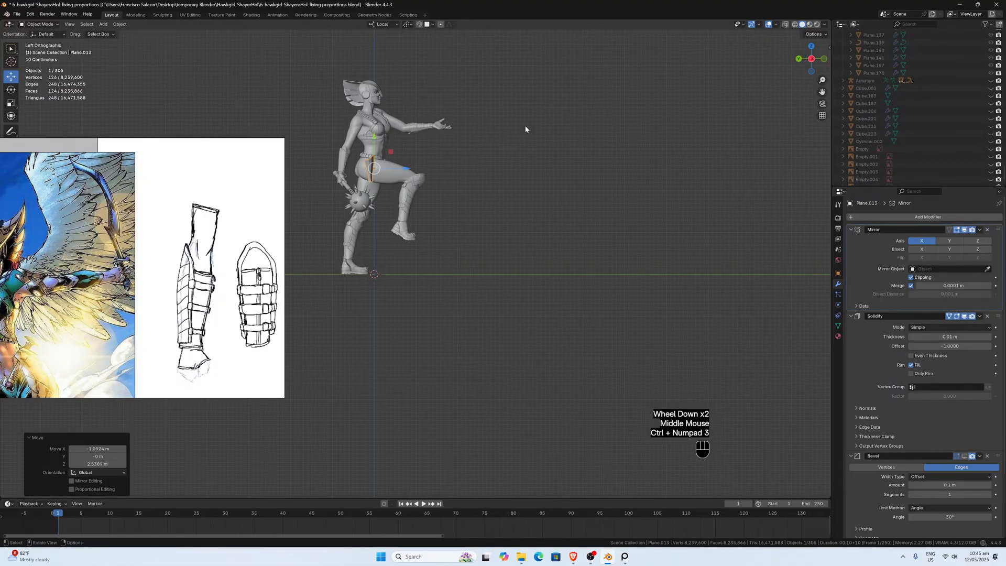
{"action": "scroll", "coordinate": [539, 123], "scroll_direction": "up", "scroll_amount": 2}
{"action": "left_click_drag", "start_coordinate": [822, 90], "coordinate": [1005, 229]}
{"action": "scroll", "coordinate": [694, 190], "scroll_direction": "up", "scroll_amount": 2}
{"action": "key", "text": "g"}
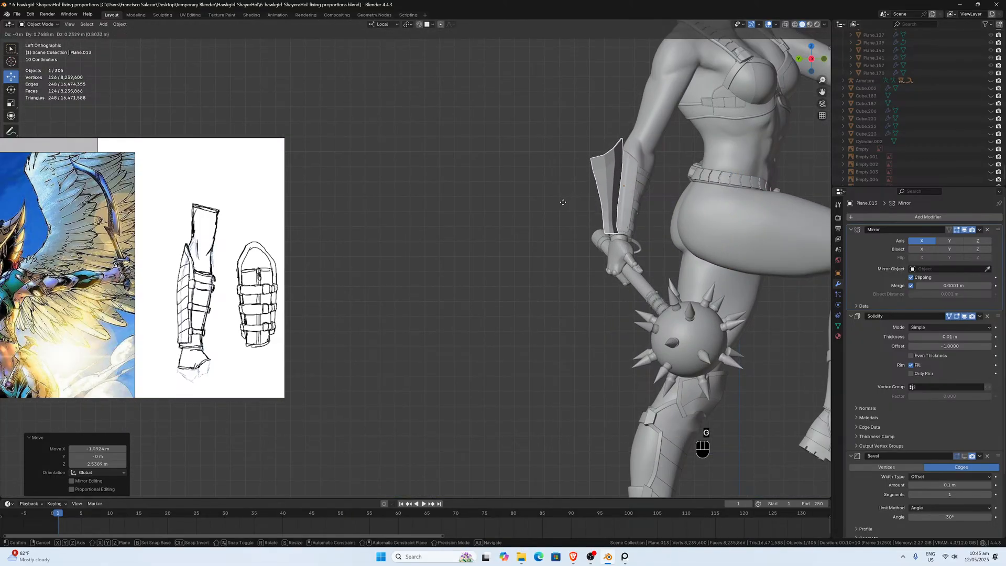
{"action": "left_click", "coordinate": [609, 205]}
Step: Compare the plate copy with the existing forearm guard in left view, and reselect the copy
{"action": "left_click", "coordinate": [624, 213]}
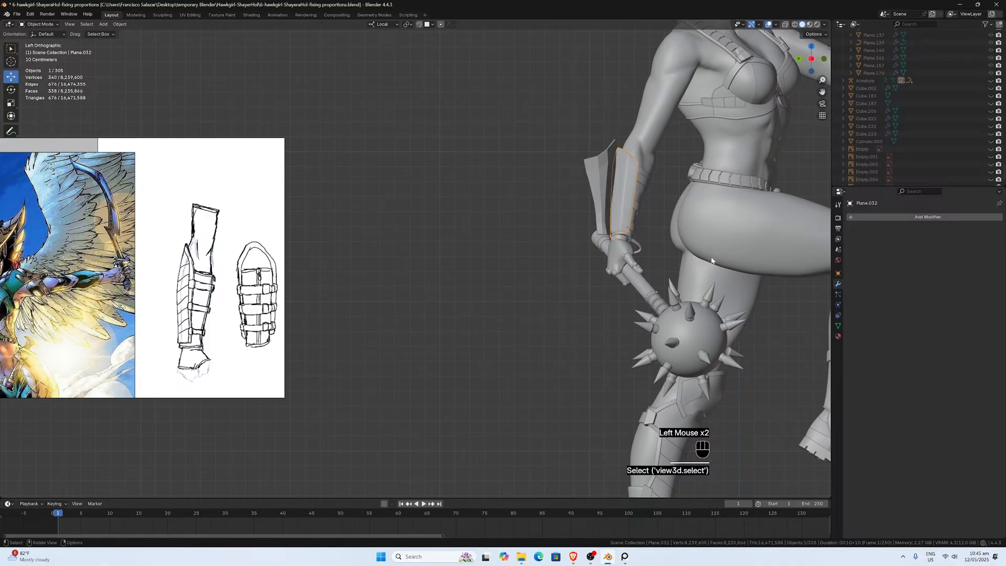
{"action": "scroll", "coordinate": [711, 261], "scroll_direction": "down", "scroll_amount": 3}
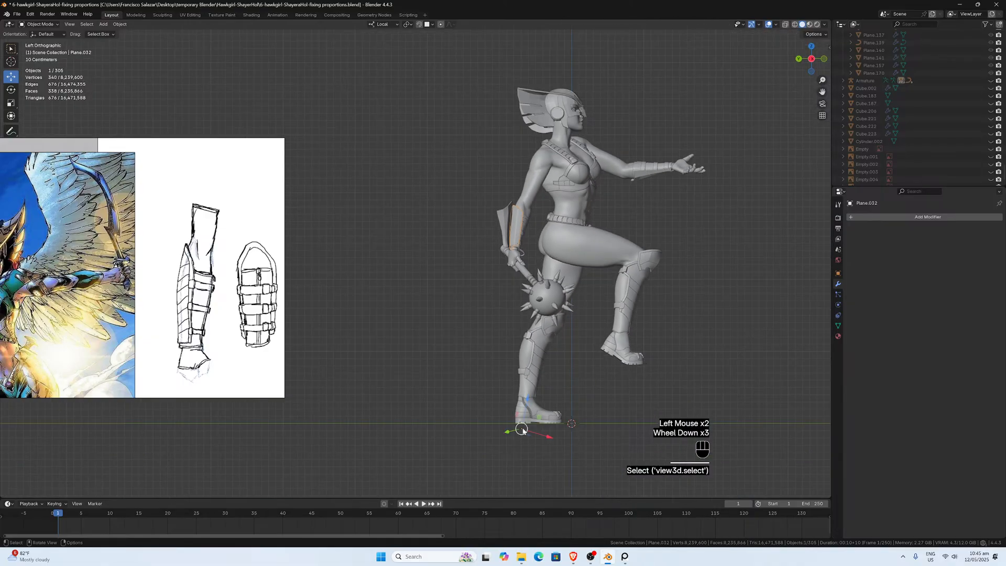
{"action": "scroll", "coordinate": [693, 183], "scroll_direction": "up", "scroll_amount": 3}
{"action": "scroll", "coordinate": [693, 183], "scroll_direction": "down", "scroll_amount": 2}
{"action": "left_click", "coordinate": [682, 167]}
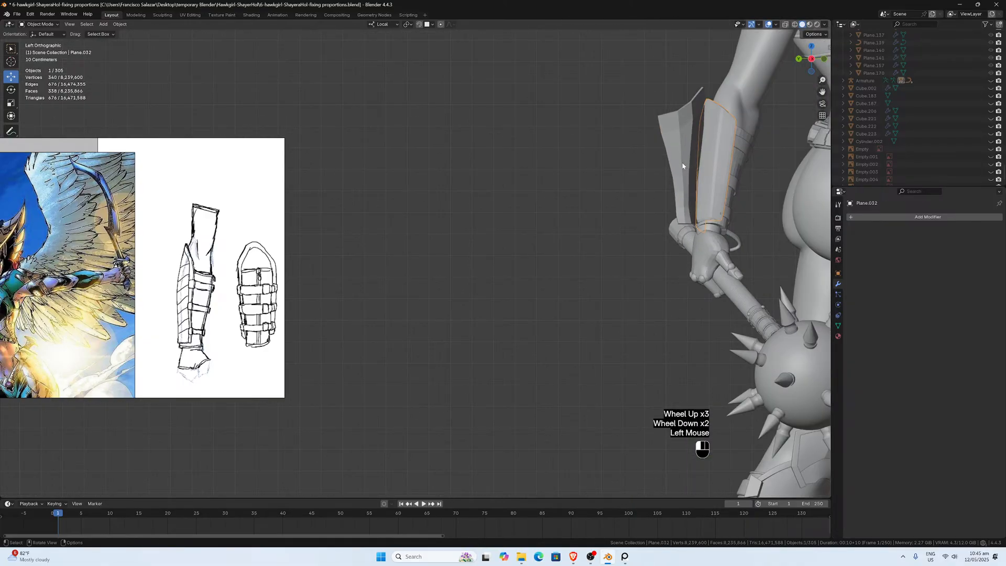
{"action": "scroll", "coordinate": [750, 130], "scroll_direction": "up", "scroll_amount": 2}
{"action": "left_click_drag", "start_coordinate": [821, 93], "coordinate": [434, 111]}
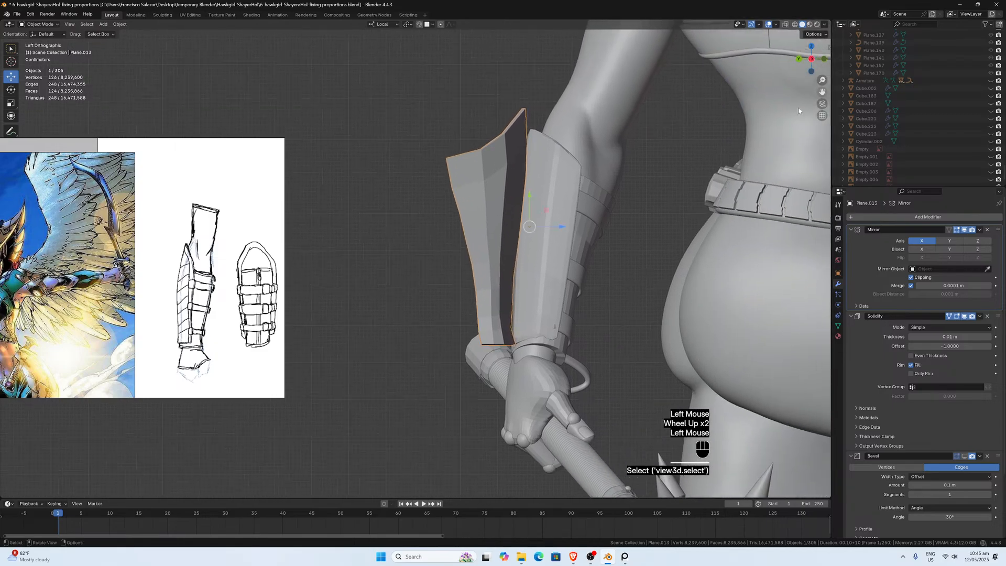
Step: Try to rotate the plate copy about its local Z axis beside the forearm guard
{"action": "key", "text": "r"}
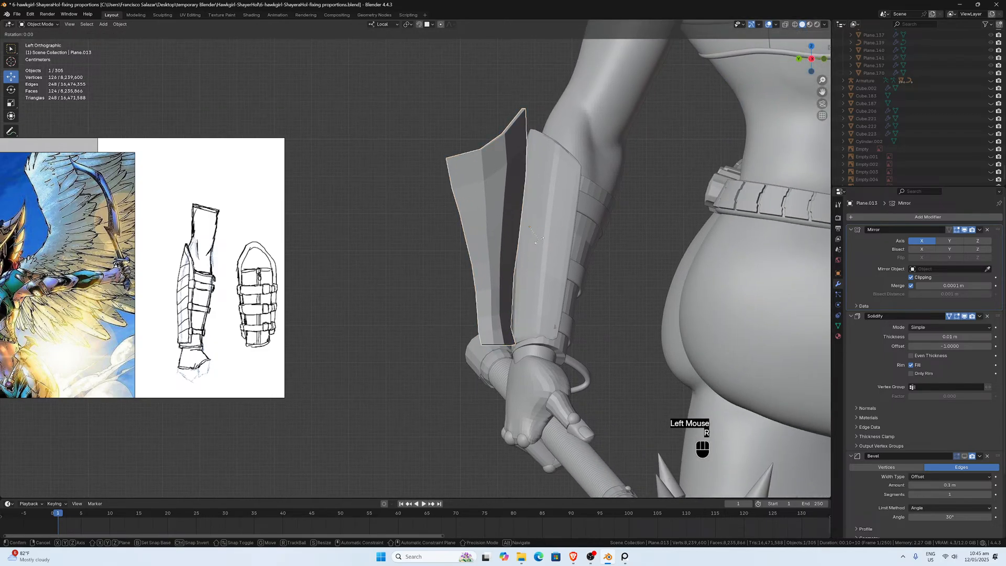
{"action": "key", "text": "z"}
{"action": "left_click", "coordinate": [523, 242]}
{"action": "key", "text": "ctrl+z"}
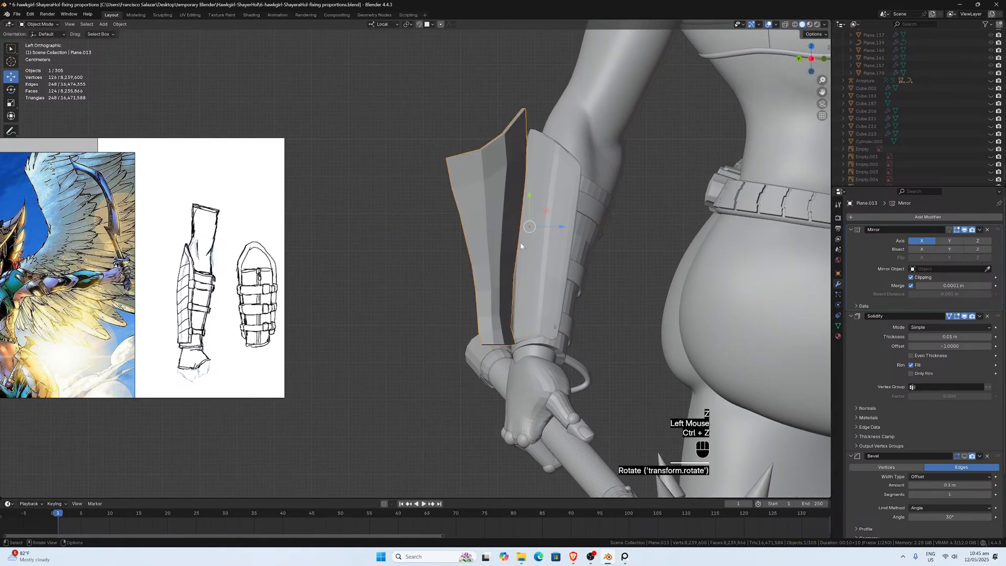
Step: Rotate the plate copy about −121° around its local Y axis and shift it along its local X axis to line up with the forearm
{"action": "key", "text": "r"}
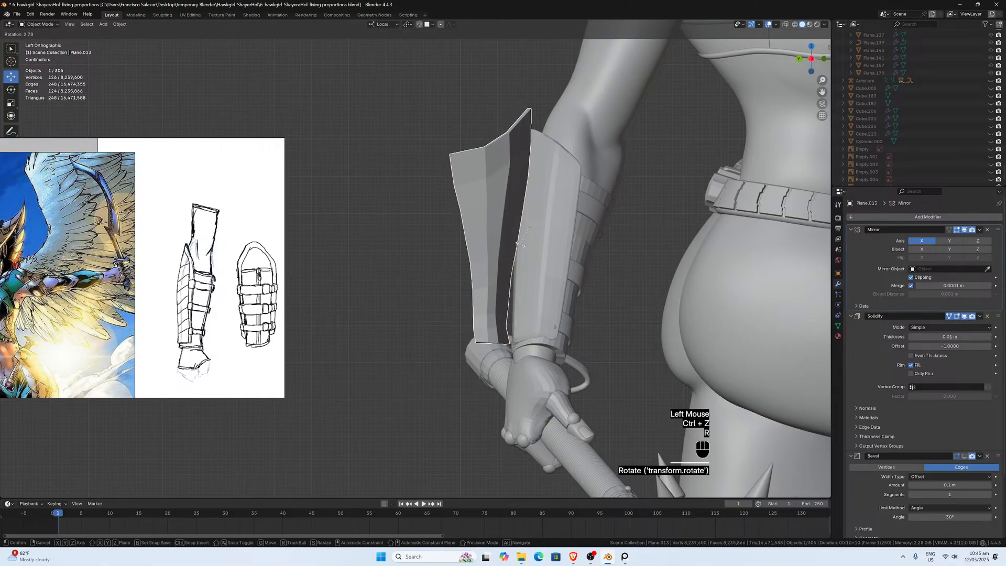
{"action": "key", "text": "y"}
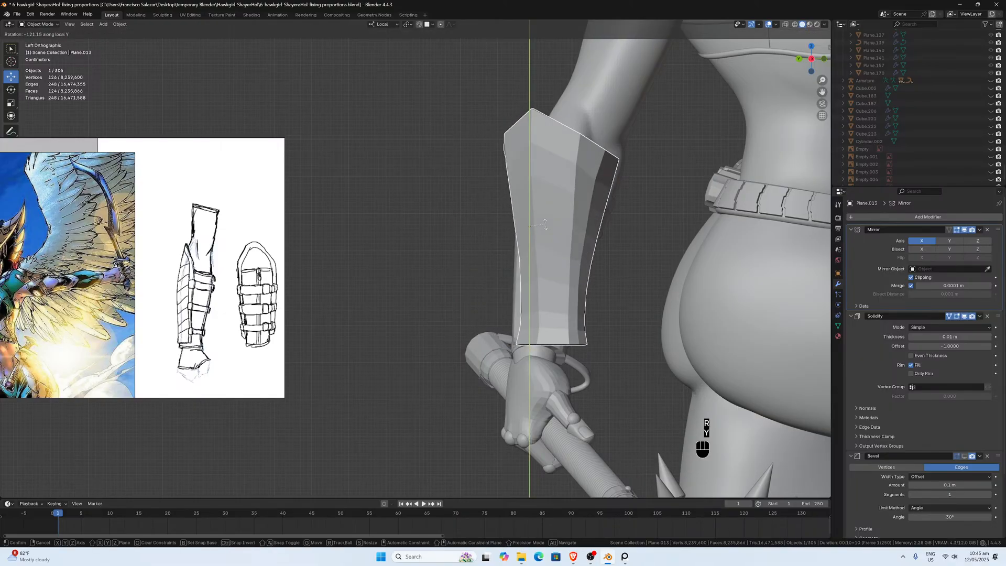
{"action": "left_click", "coordinate": [529, 239]}
{"action": "scroll", "coordinate": [533, 235], "scroll_direction": "down", "scroll_amount": 2}
{"action": "middle_click_drag", "start_coordinate": [529, 239], "coordinate": [591, 263]}
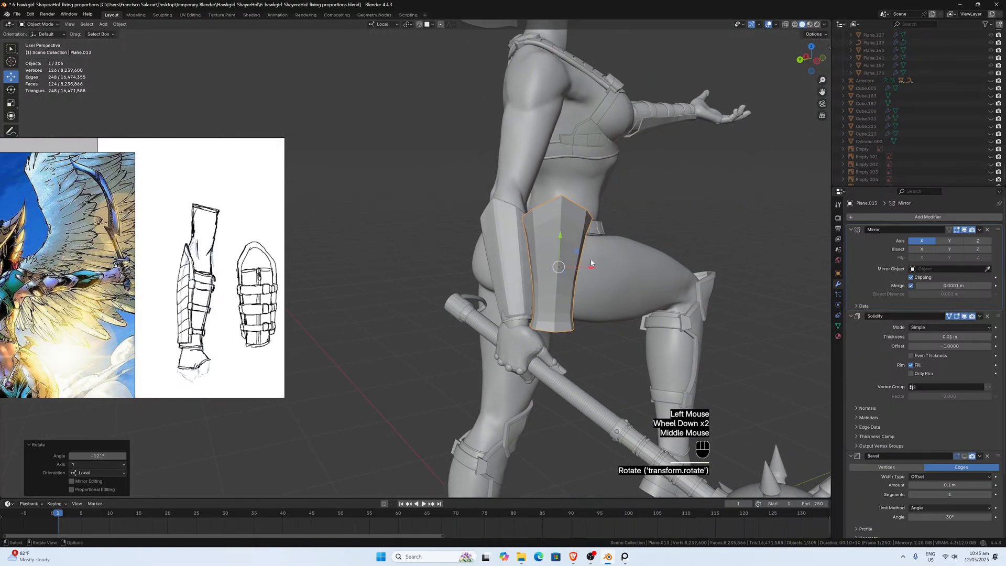
{"action": "left_click_drag", "start_coordinate": [589, 268], "coordinate": [560, 268]}
Step: Tilt the plate copy about −18.6° around its local X axis to follow the forearm and move it along local Z onto the arm
{"action": "middle_click_drag", "start_coordinate": [560, 268], "coordinate": [582, 246]}
{"action": "scroll", "coordinate": [581, 247], "scroll_direction": "up", "scroll_amount": 4}
{"action": "key", "text": "r"}
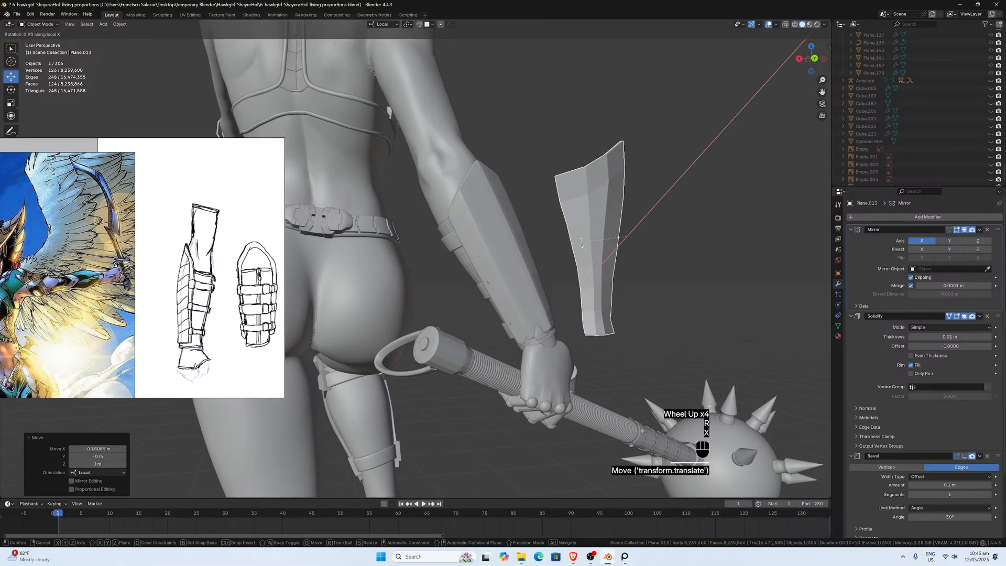
{"action": "key", "text": "x"}
{"action": "left_click", "coordinate": [633, 256]}
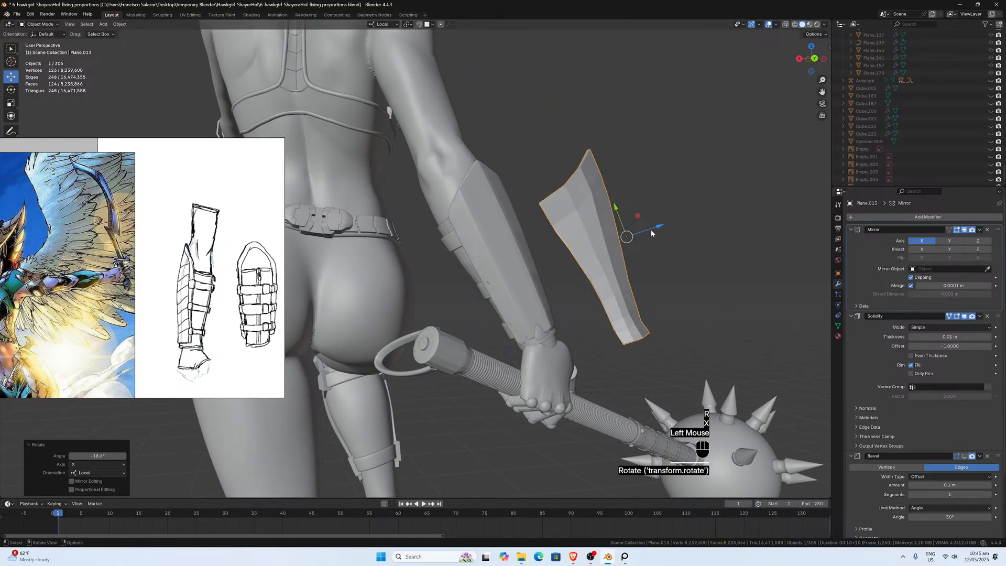
{"action": "left_click_drag", "start_coordinate": [651, 233], "coordinate": [519, 206]}
Step: Hide the old outer guard plate on the mace-holding forearm and reselect the new plate copy
{"action": "middle_click_drag", "start_coordinate": [545, 231], "coordinate": [578, 322]}
{"action": "scroll", "coordinate": [470, 242], "scroll_direction": "down", "scroll_amount": 2}
{"action": "left_click", "coordinate": [588, 326]}
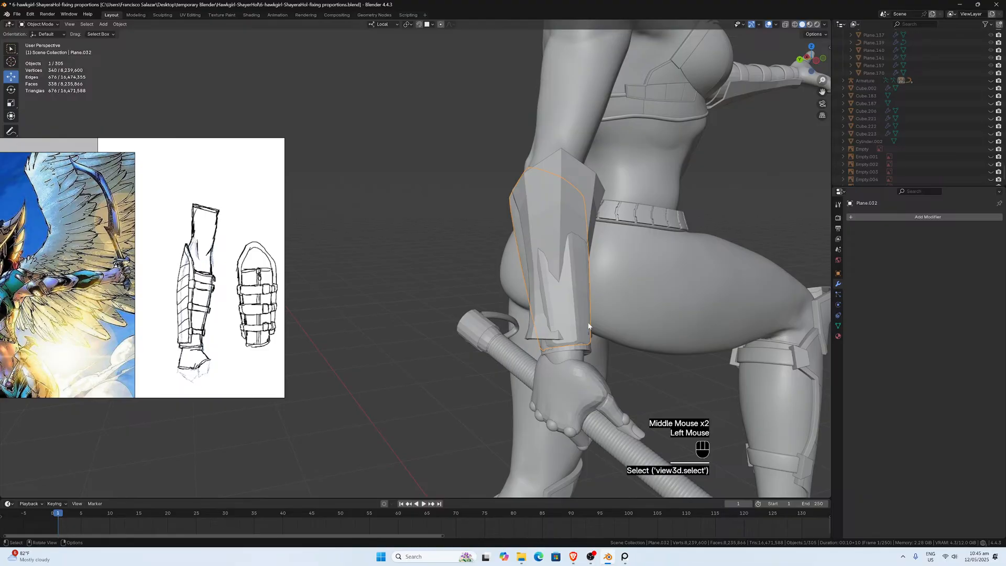
{"action": "key", "text": "h"}
{"action": "left_click", "coordinate": [571, 281]}
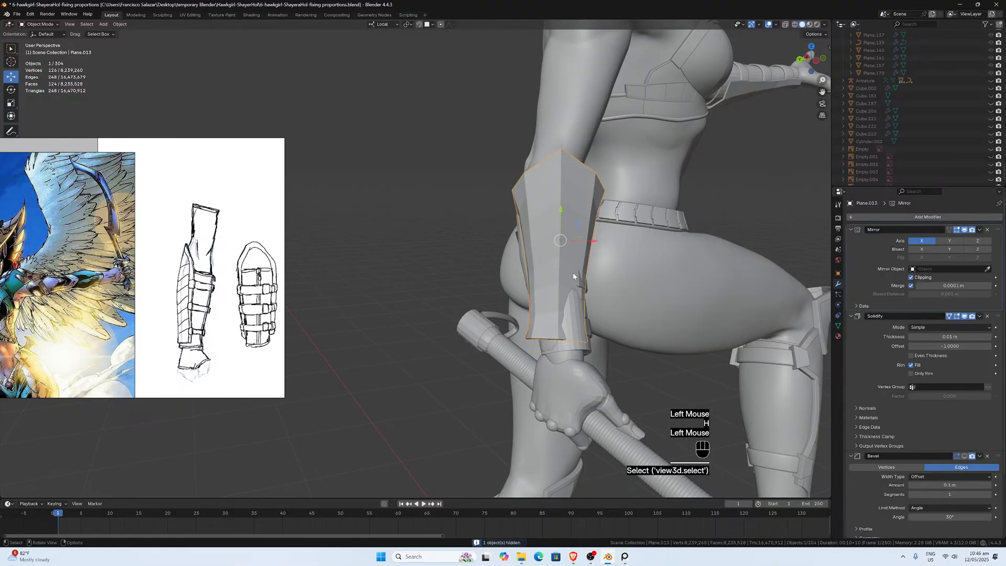
Step: Examine the fit of the new plate over the straps from several angles and compare it with the outstretched forearm's guard
{"action": "middle_click_drag", "start_coordinate": [571, 282], "coordinate": [507, 268]}
{"action": "scroll", "coordinate": [507, 269], "scroll_direction": "down", "scroll_amount": 1}
{"action": "scroll", "coordinate": [637, 266], "scroll_direction": "down", "scroll_amount": 1}
{"action": "middle_click_drag", "start_coordinate": [637, 265], "coordinate": [588, 293]}
{"action": "middle_click_drag", "start_coordinate": [491, 309], "coordinate": [657, 278]}
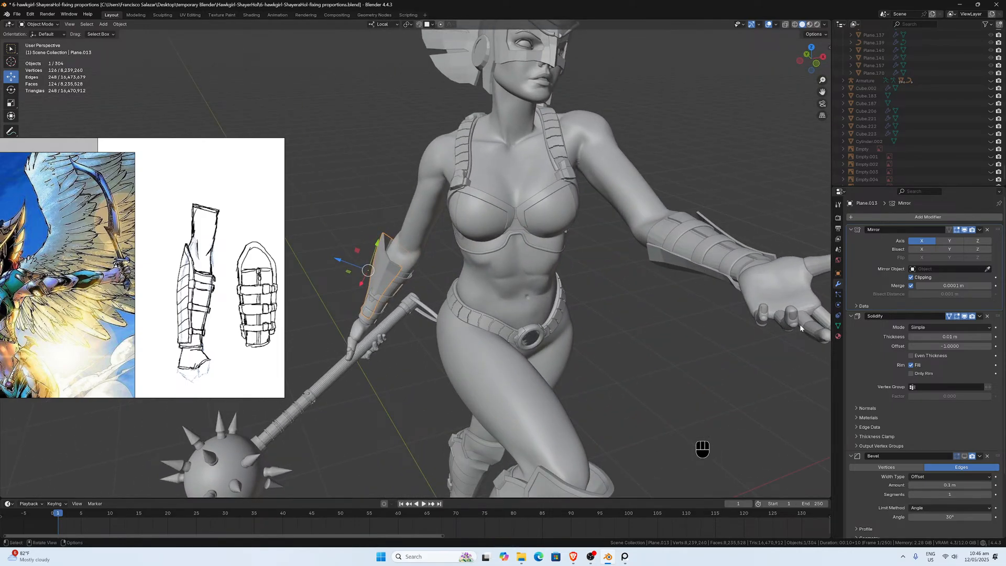
{"action": "middle_click_drag", "start_coordinate": [799, 324], "coordinate": [732, 309]}
{"action": "scroll", "coordinate": [756, 292], "scroll_direction": "up", "scroll_amount": 3}
{"action": "middle_click_drag", "start_coordinate": [681, 287], "coordinate": [478, 384]}
{"action": "scroll", "coordinate": [750, 165], "scroll_direction": "up", "scroll_amount": 1}
{"action": "scroll", "coordinate": [709, 251], "scroll_direction": "down", "scroll_amount": 3}
{"action": "scroll", "coordinate": [527, 331], "scroll_direction": "up", "scroll_amount": 3}
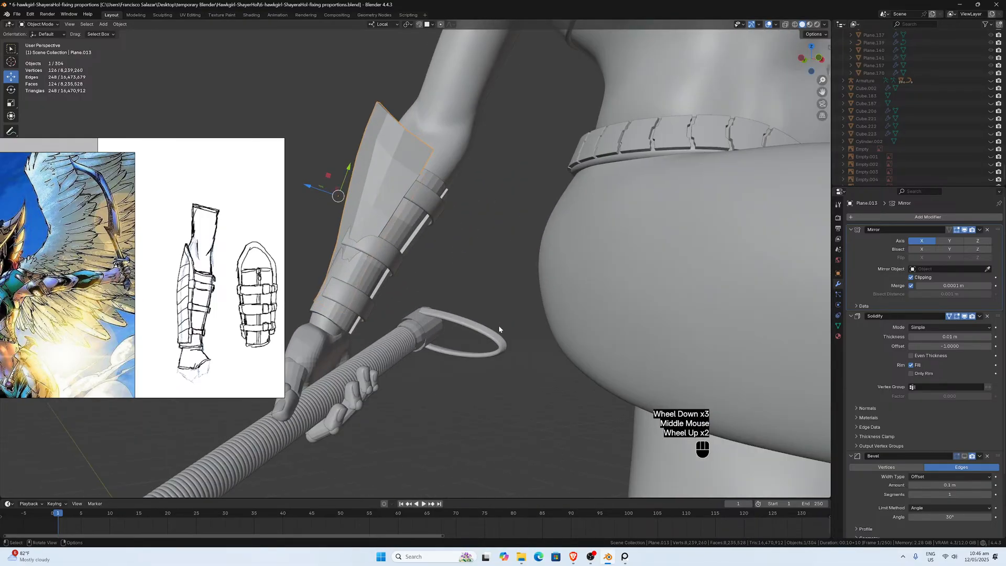
{"action": "middle_click_drag", "start_coordinate": [527, 331], "coordinate": [629, 249]}
{"action": "scroll", "coordinate": [602, 302], "scroll_direction": "up", "scroll_amount": 2}
{"action": "scroll", "coordinate": [621, 269], "scroll_direction": "down", "scroll_amount": 1}
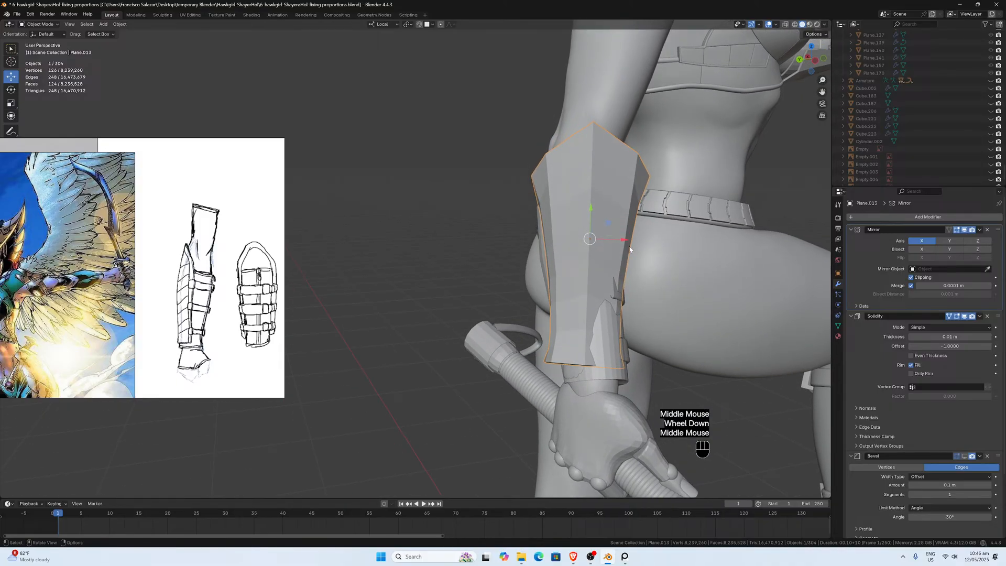
Step: Refine the plate's fit over the forearm by shifting it along its local X and Y axes and rotating it about −5.22° in view
{"action": "key", "text": "r"}
{"action": "left_click", "coordinate": [651, 217]}
{"action": "left_click_drag", "start_coordinate": [626, 239], "coordinate": [572, 223]}
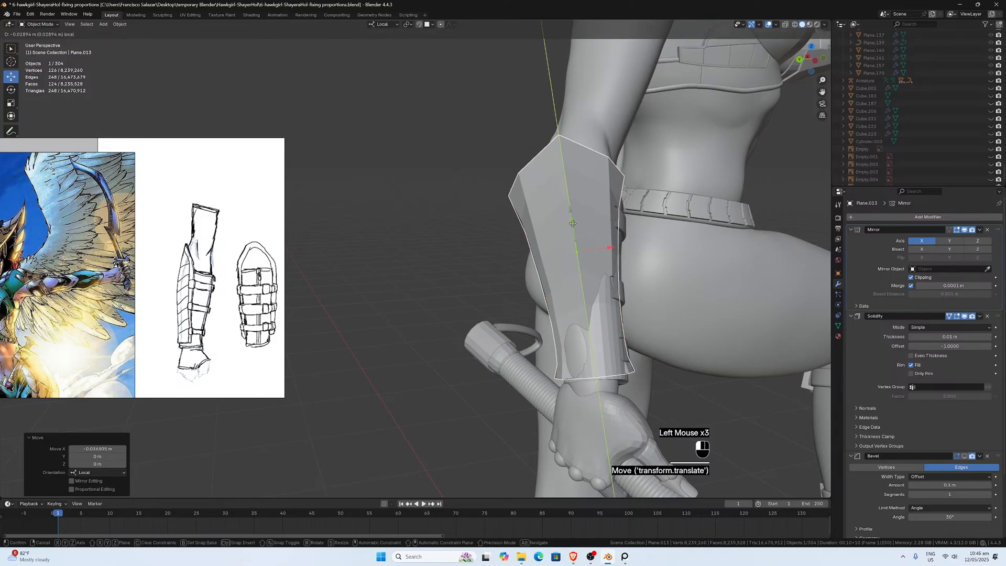
{"action": "middle_click_drag", "start_coordinate": [572, 223], "coordinate": [558, 309]}
{"action": "key", "text": "r"}
{"action": "left_click", "coordinate": [611, 217]}
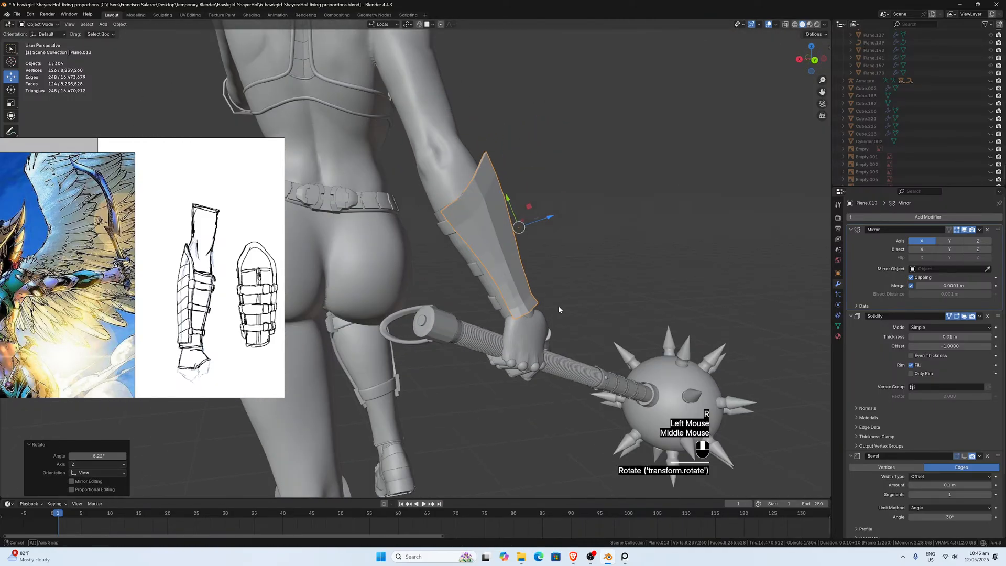